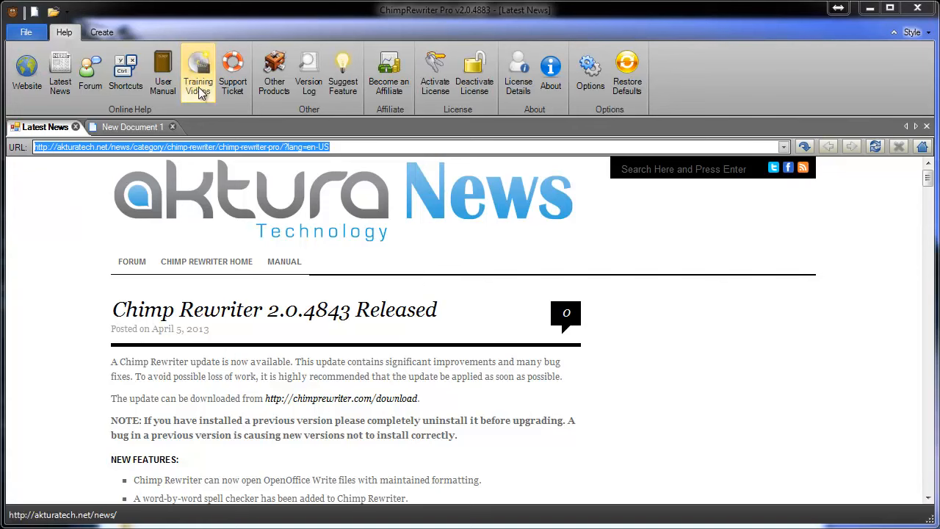
- Switch to the article document and mark "online" as a favorite synonym for "electronic" in the first paragraph
left_click(121, 129)
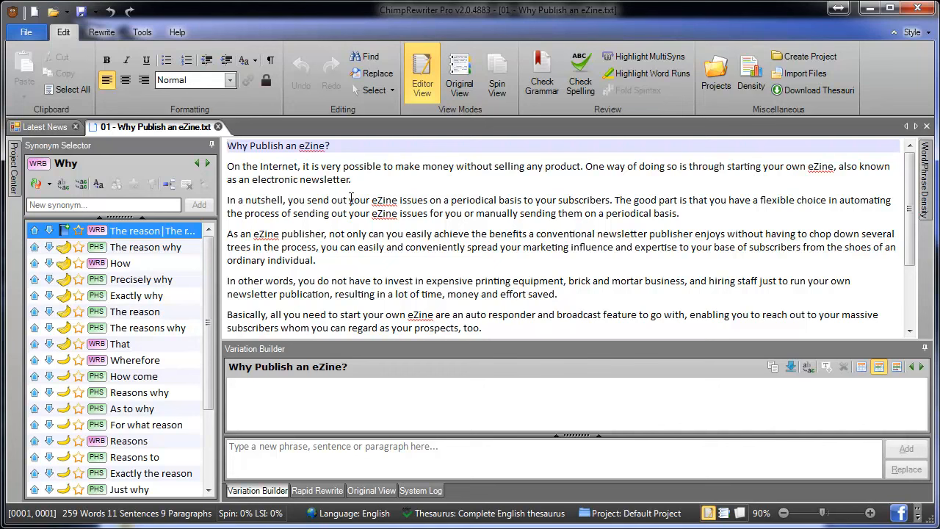
left_click_drag(363, 148, 189, 136)
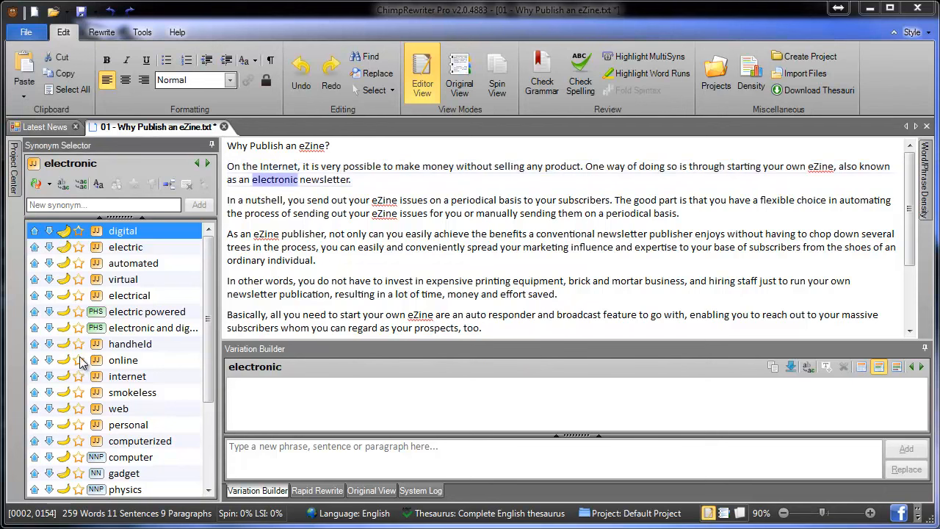
left_click(78, 360)
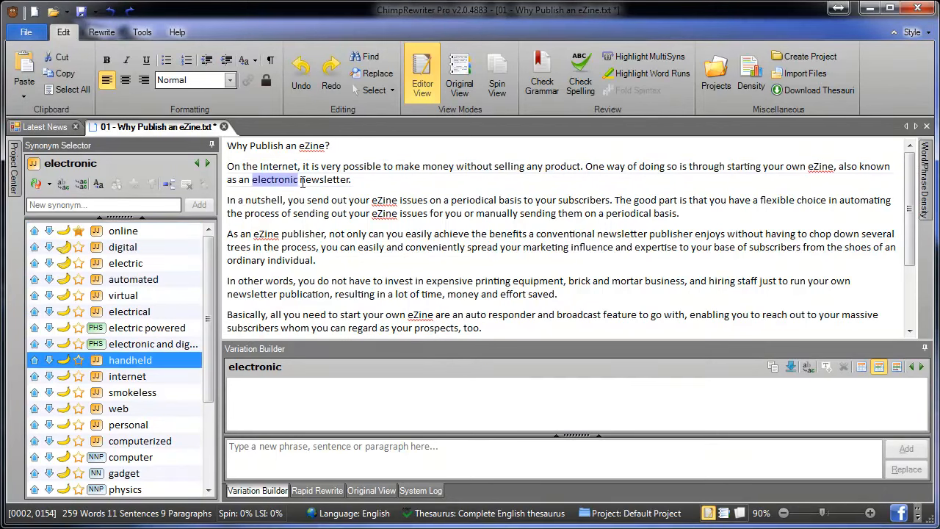
- Enter "electronic" after the article title to check its synonym order, and delete the test word again
left_click(368, 148)
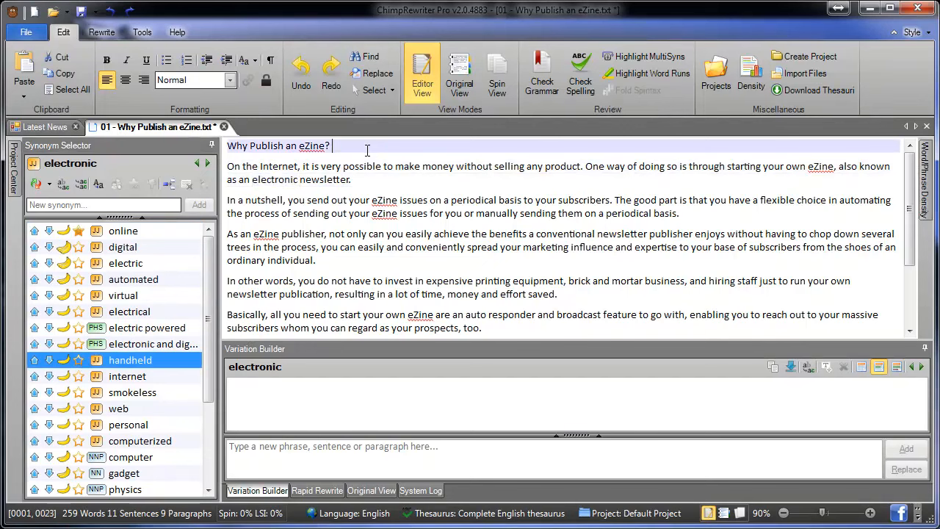
type("electronic")
left_click(359, 149)
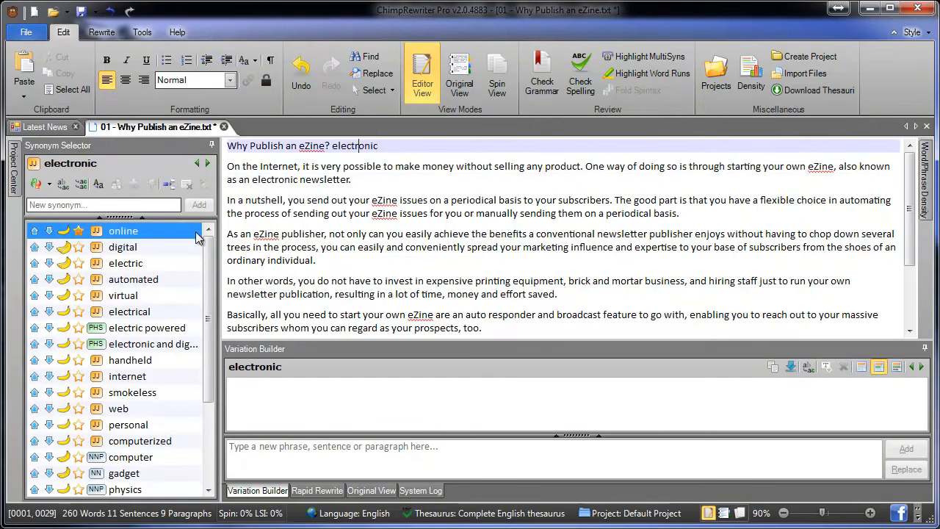
double_click(364, 147)
key("BackSpace")
- Mark "personal" as a hated synonym for "electronic" in the first paragraph
left_click(271, 179)
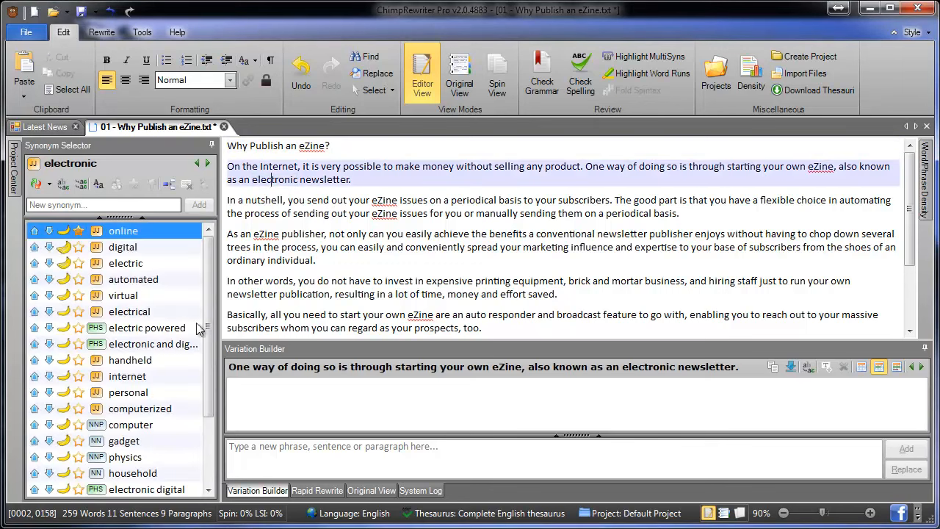
right_click(157, 409)
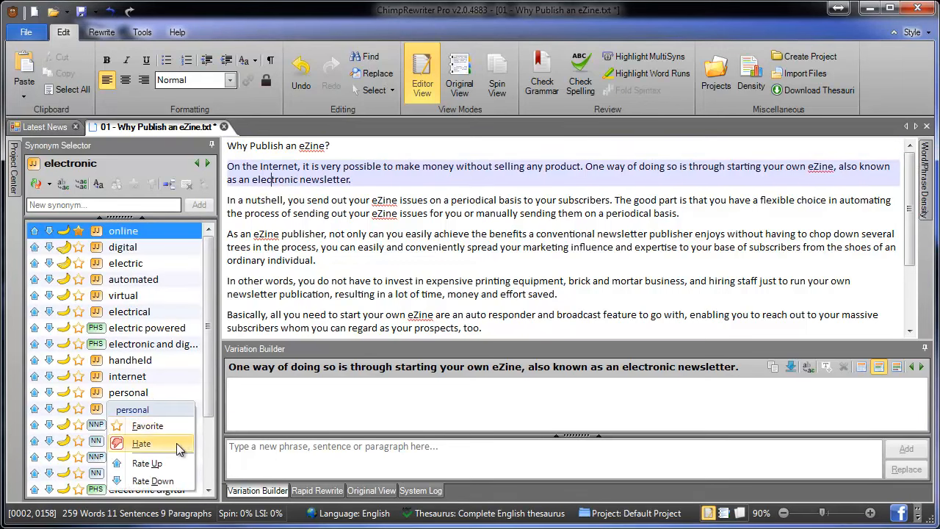
left_click(149, 446)
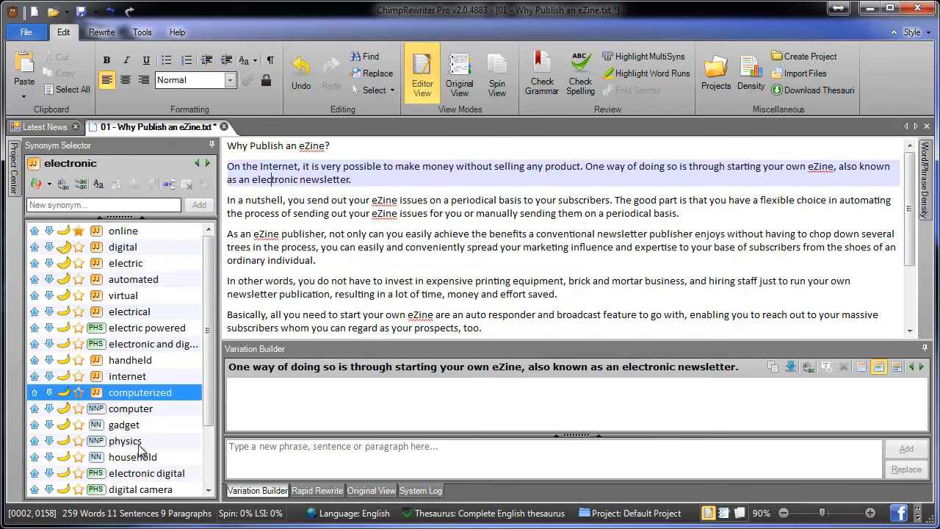
- Add the custom synonym "Big Bad Internet" to the word "Internet" in the first paragraph
left_click(264, 166)
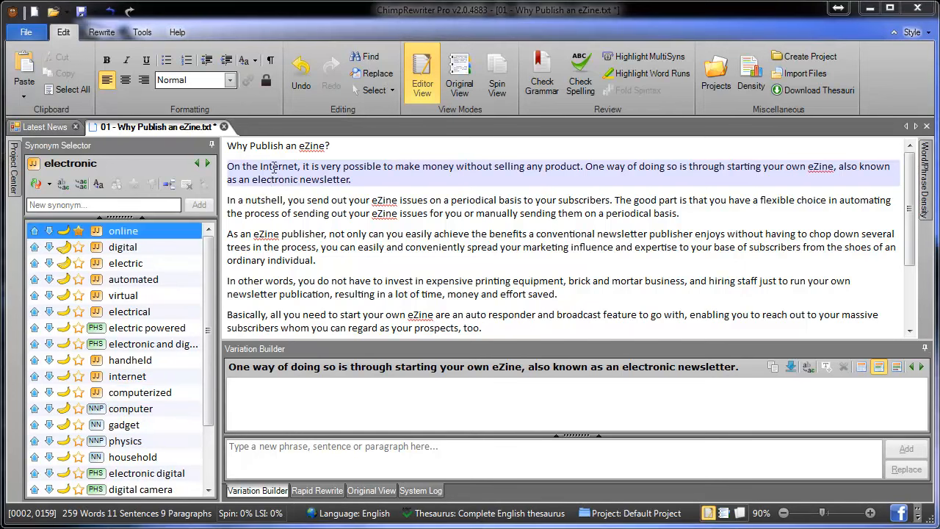
left_click(130, 202)
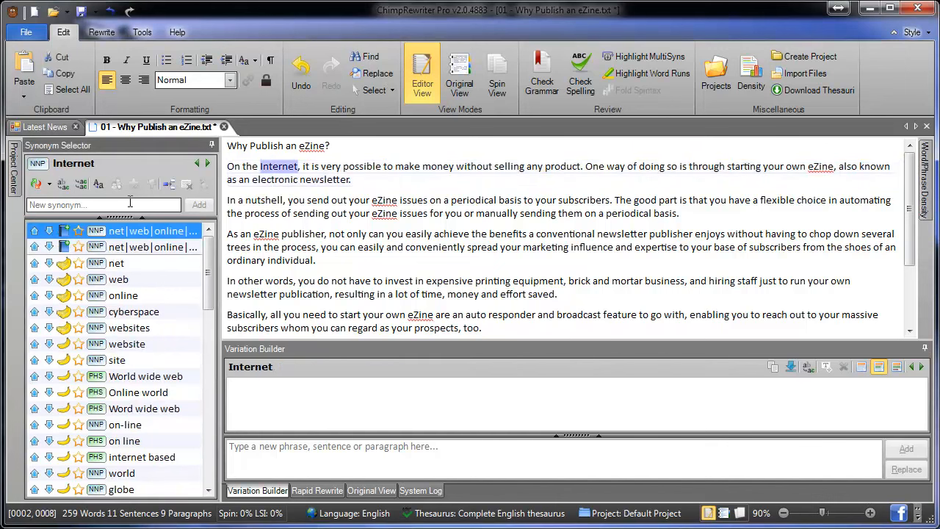
type("Big ")
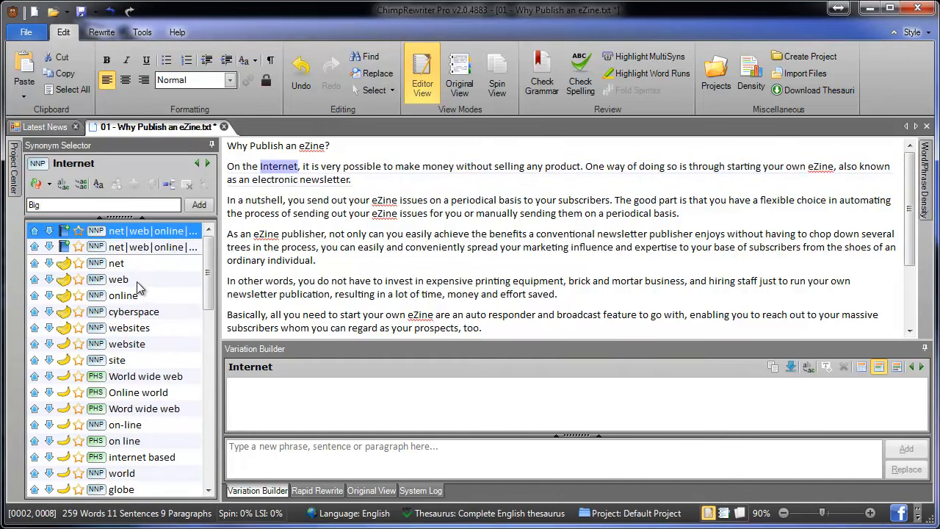
type("Bad Internet")
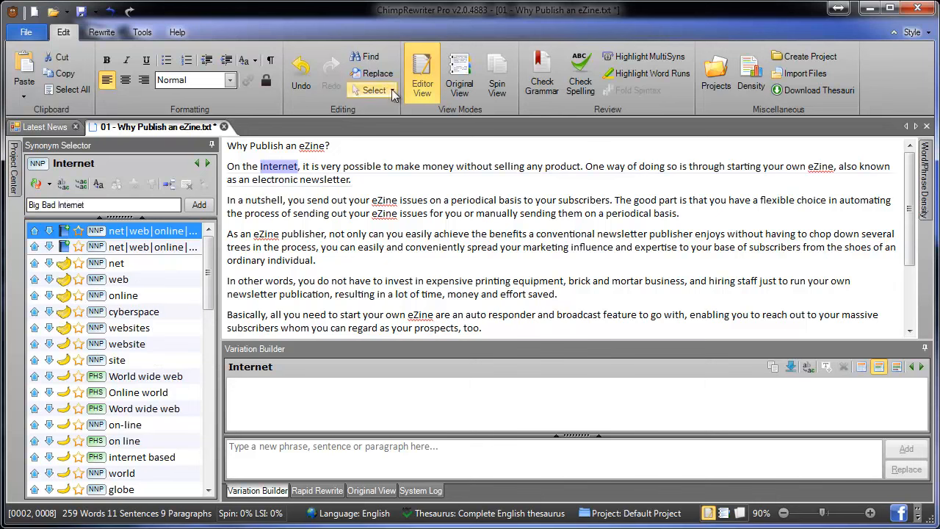
key("Return")
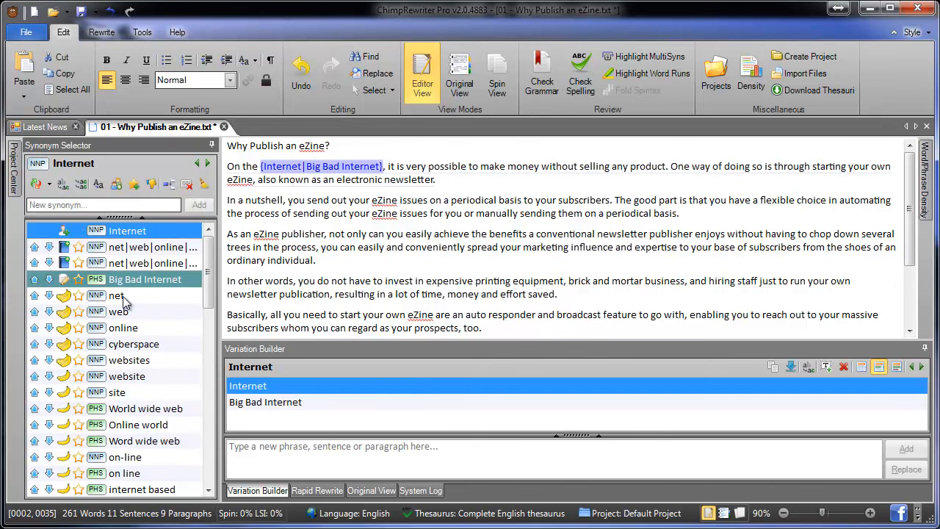
- Enter "Internet" at the end of the first paragraph to check its synonyms, and delete the test word again
left_click(461, 174)
type("Internet")
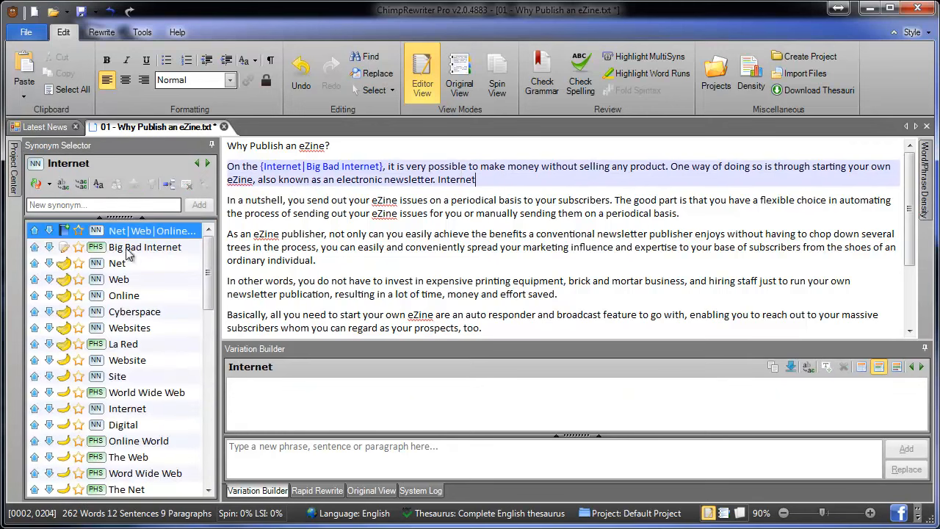
double_click(455, 185)
key("Delete")
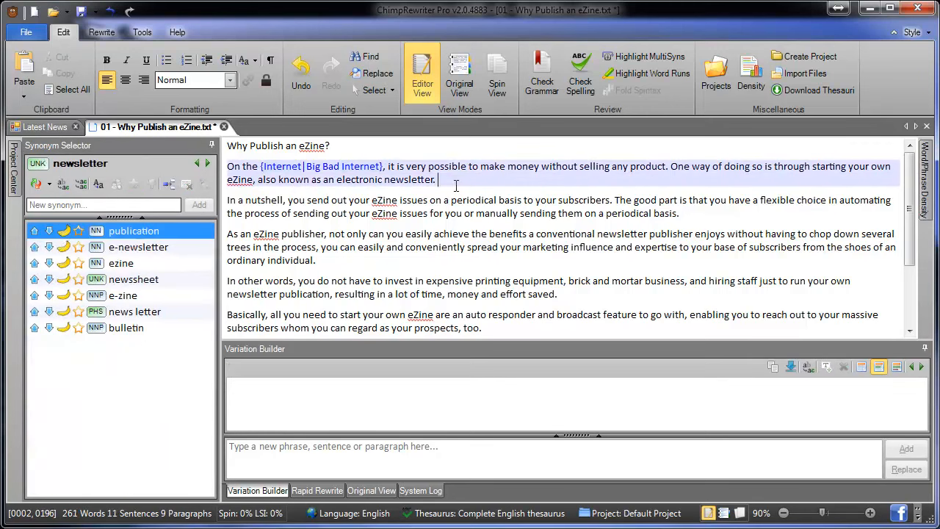
- Examine the synonyms of successive words and phrases in the first sentence, moving forward from "possible" and back to it
left_click(432, 166)
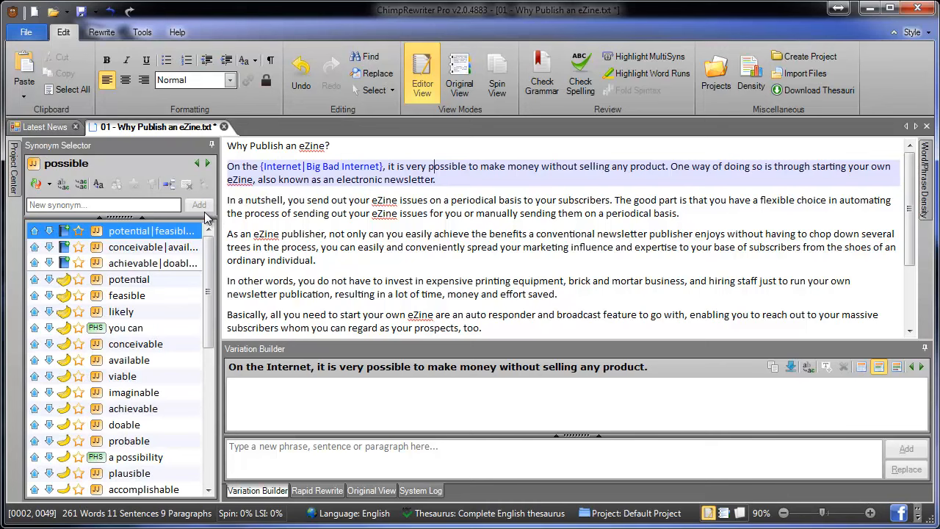
key("alt+Right")
key("alt+Right")
key("alt+Right")
key("alt+Right")
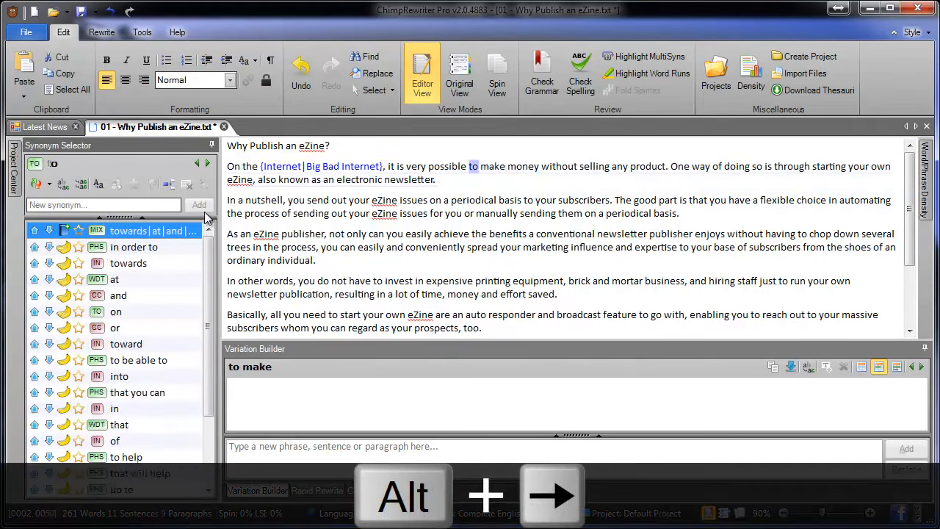
key("alt+Right")
key("alt+Right")
key("alt+Right")
key("alt+Left")
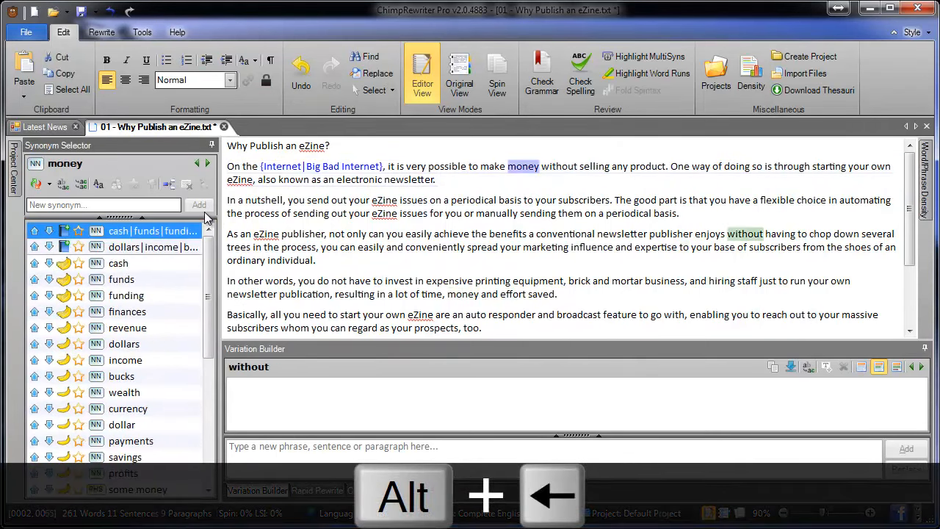
key("alt+Left")
key("alt+Left")
key("alt+Left")
key("alt+Left")
key("alt+Left")
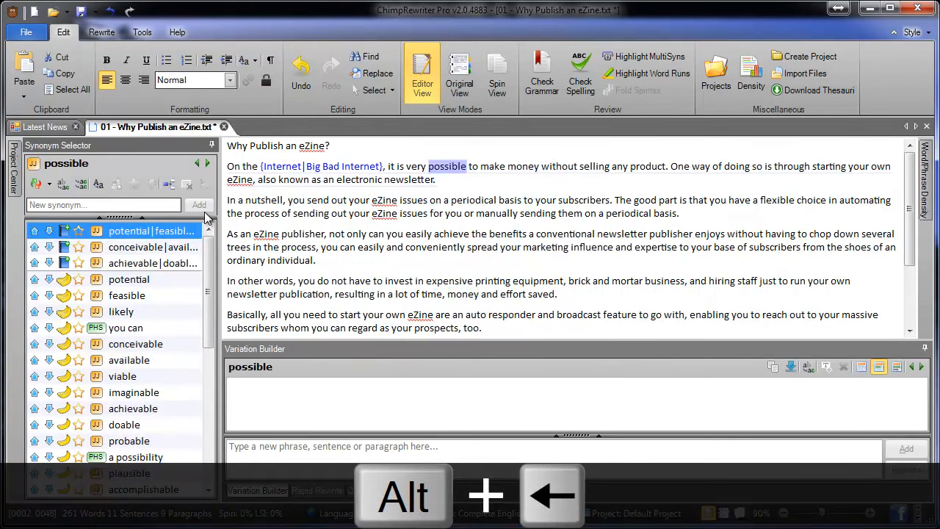
- Add "conceivable" and "viable" as variations of "possible" in the first sentence
key("Down")
key("Down")
key("Down")
key("Down")
key("Down")
key("Down")
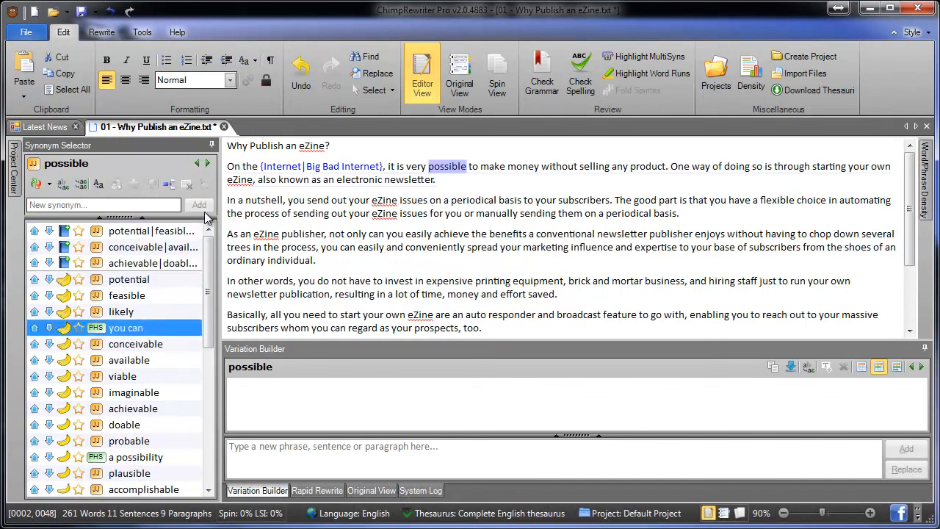
key("Down")
key("Return")
key("Down")
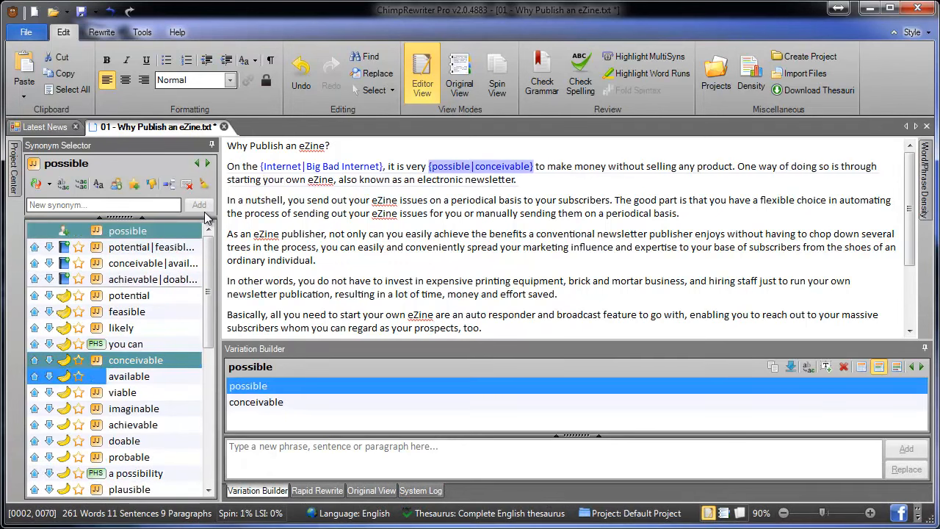
key("Down")
key("Return")
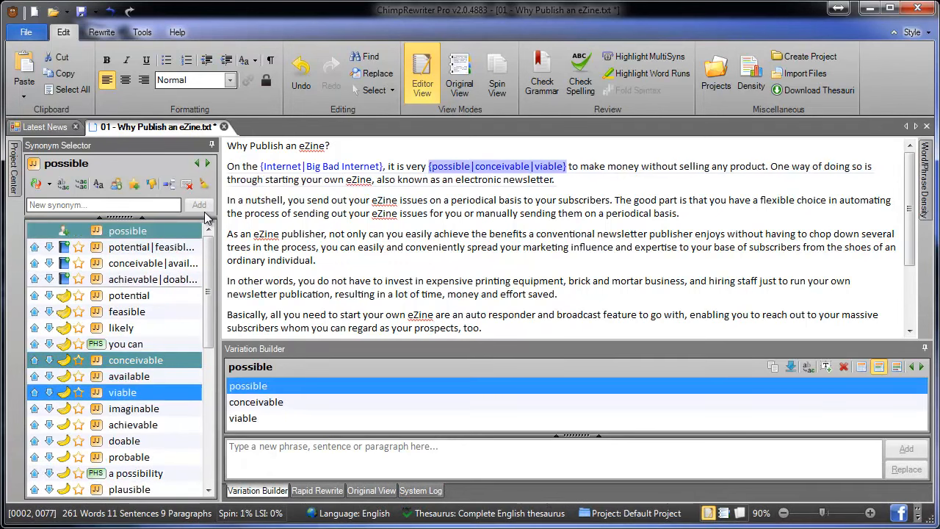
- Add "to generate income" as a variation of the phrase "to make money"
key("alt+Right")
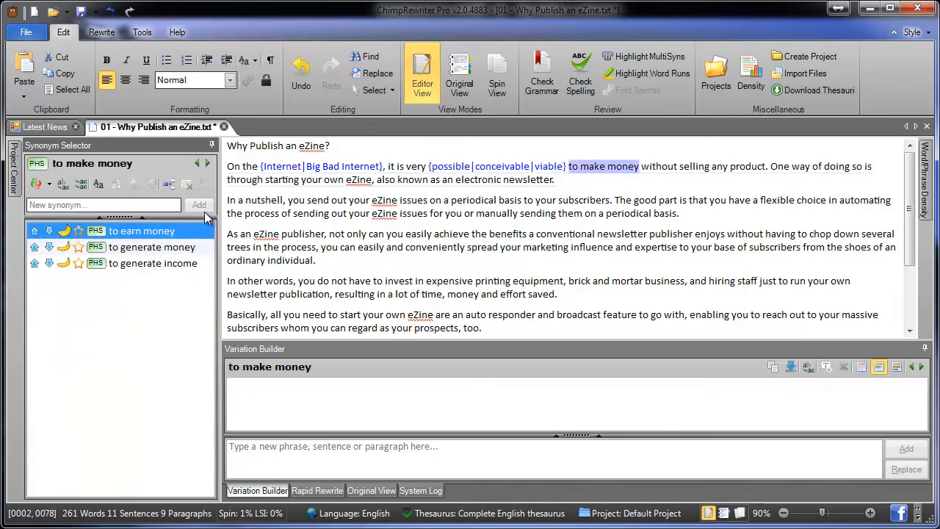
key("Down")
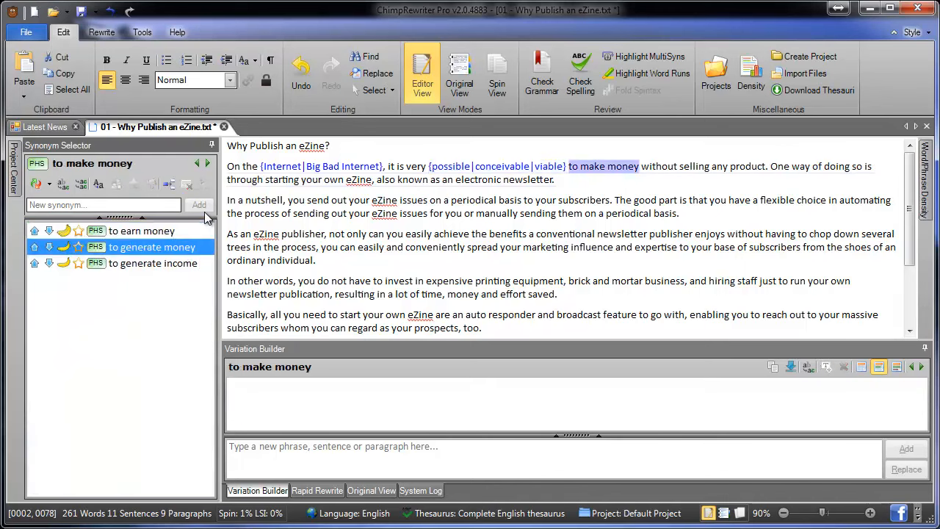
key("Down")
key("Return")
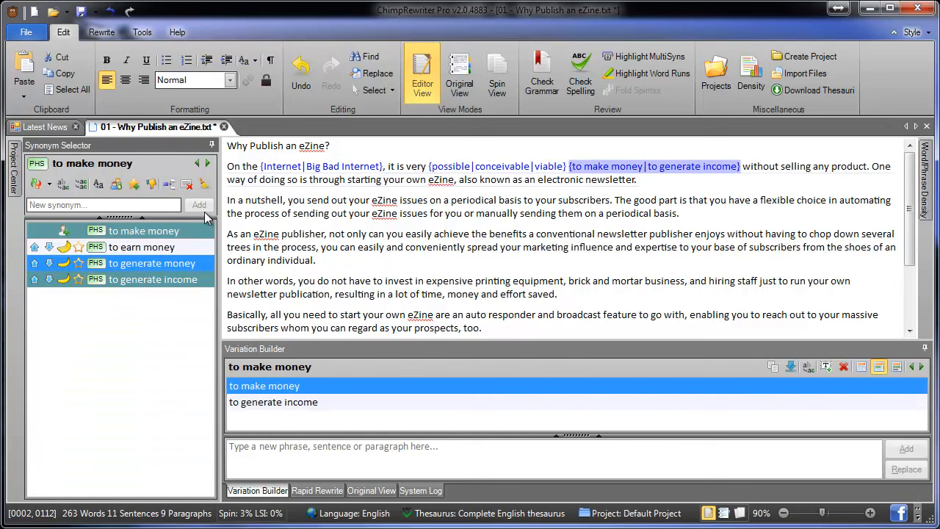
- Add "any other" and "a" as variations of "any" before "product" in the first sentence
key("alt+Right")
key("alt+Right")
key("alt+Right")
key("alt+Left")
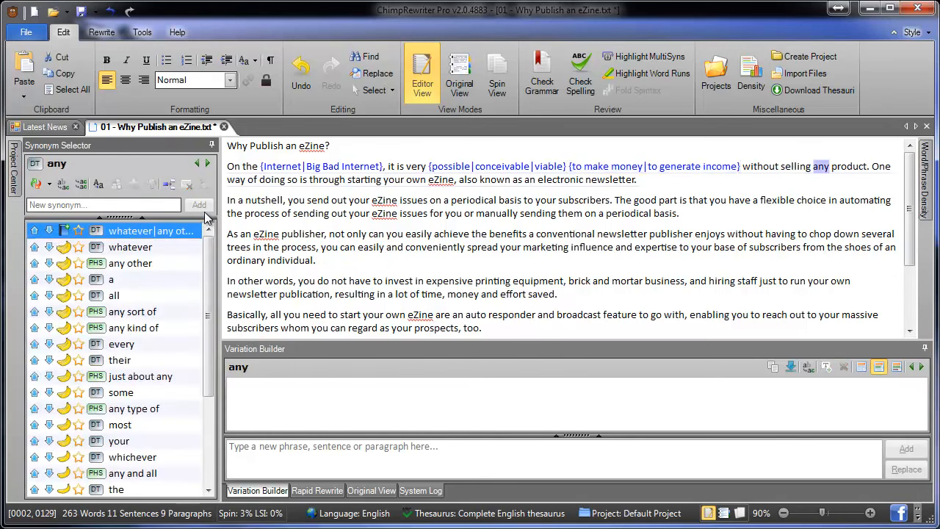
key("Down")
key("Down")
key("Return")
key("Return")
- Add "A way" as a variation of "One way" at the start of the second sentence
key("alt+Right")
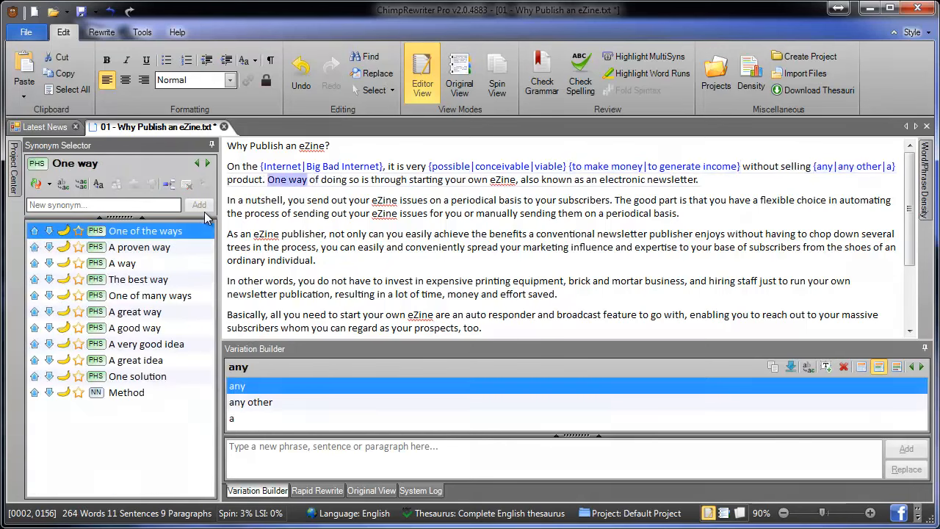
key("Down")
key("Down")
key("Return")
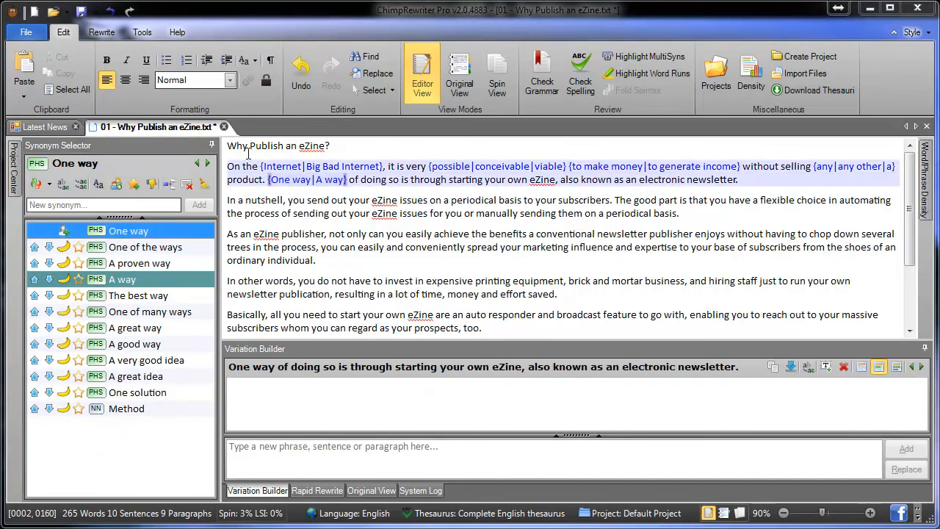
- Look over the synonym options for "doing", and protect the word "eZine" in the first paragraph from rewriting
right_click(378, 184)
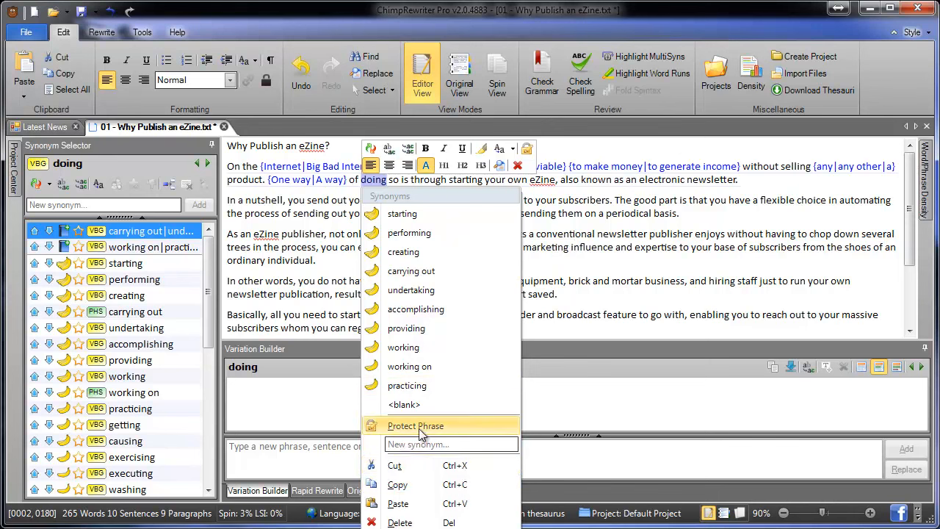
left_click(306, 236)
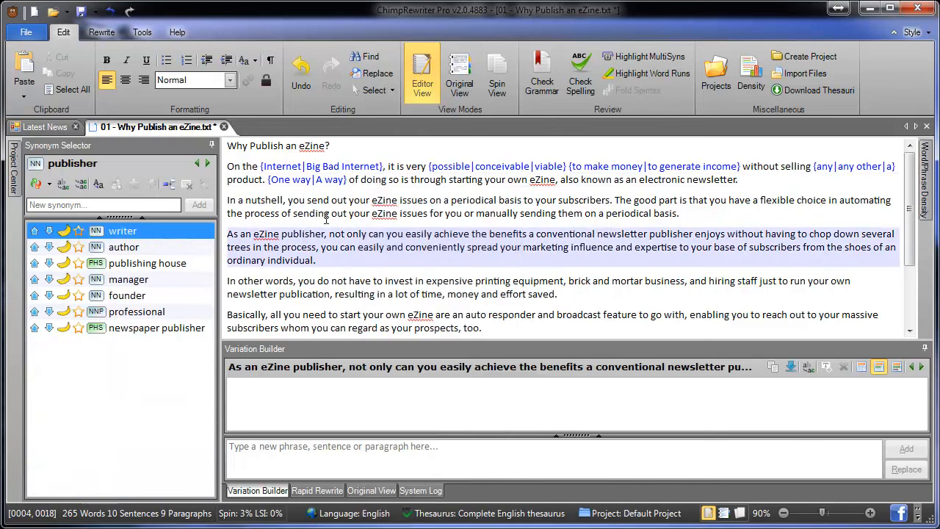
left_click(544, 179)
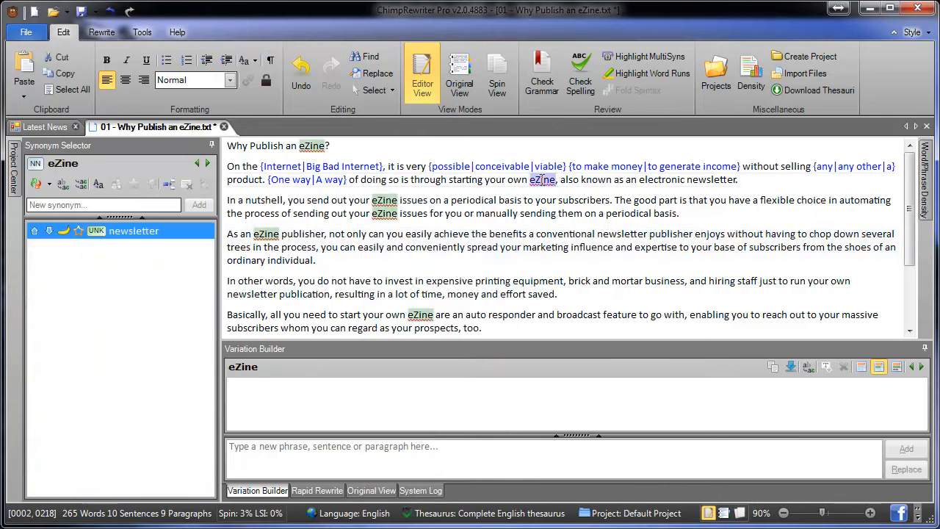
right_click(542, 179)
left_click(590, 254)
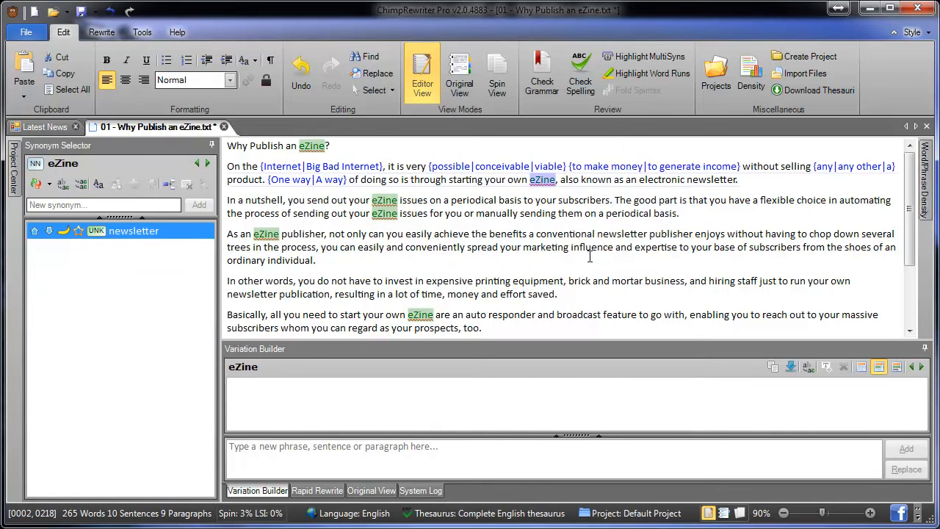
left_click(559, 233)
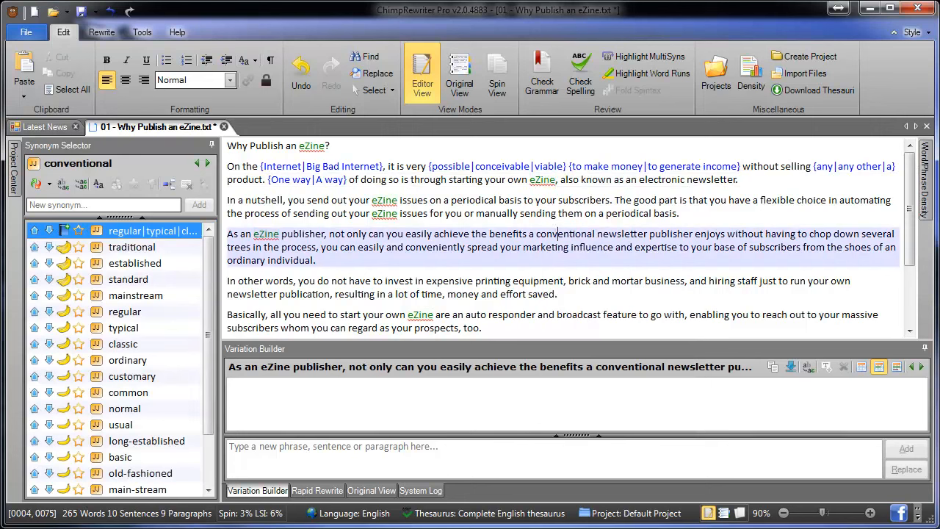
- Add "beginning" as a variation of "starting" and "your personal" as a variation of "your own" in the first paragraph
left_click(475, 183)
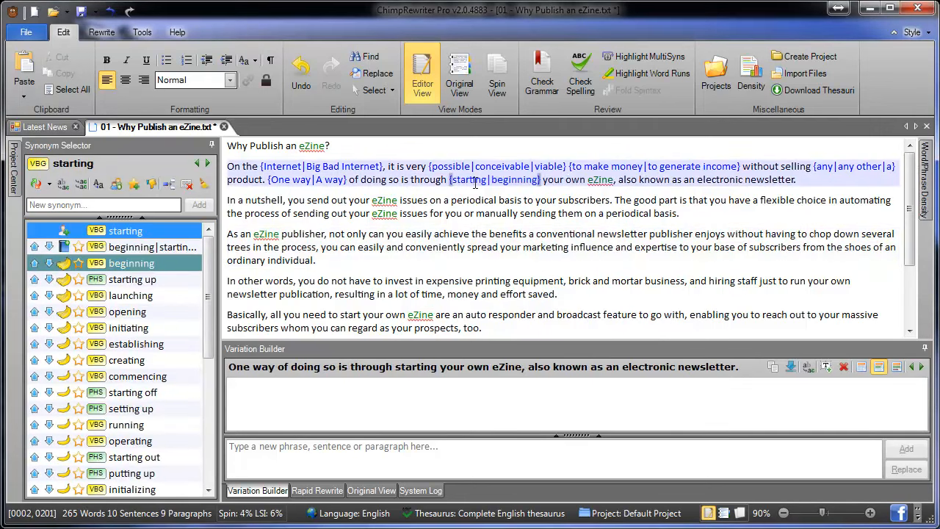
right_click(476, 183)
key("Right")
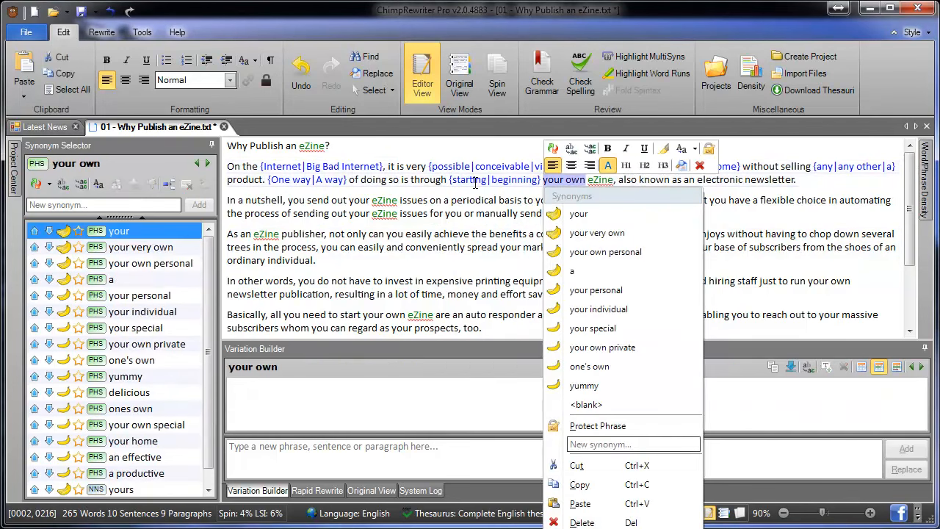
key("Down")
key("Down")
key("Up")
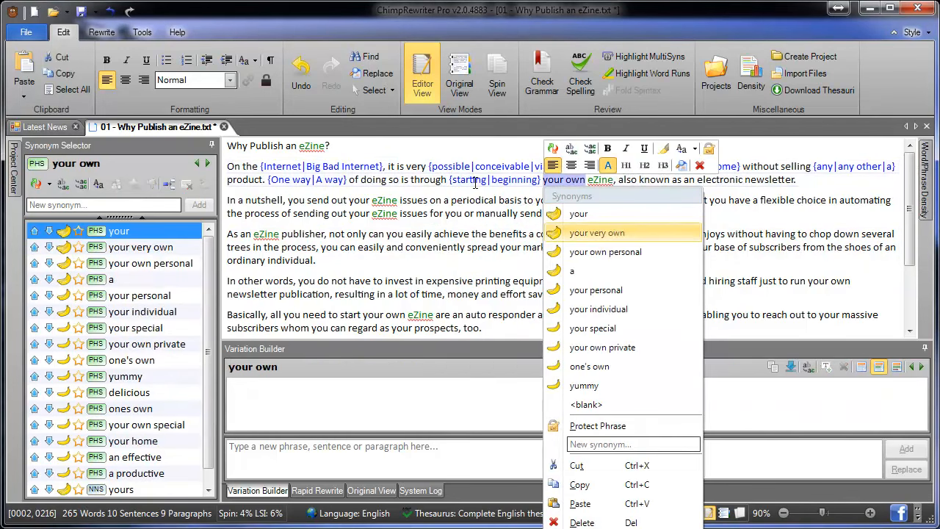
key("Up")
key("Down")
key("Down")
key("Down")
key("Down")
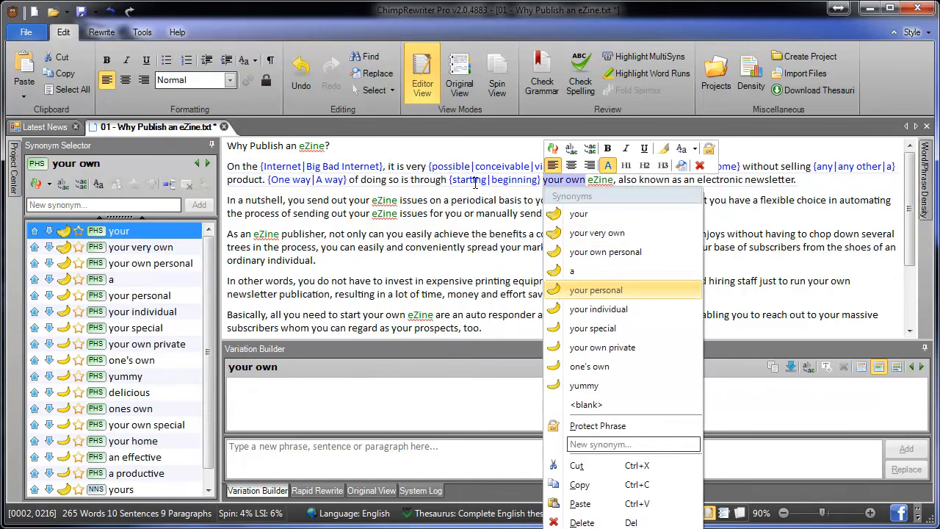
key("Return")
- Add "also called" as a variation of "also known as" before "an electronic newsletter" in the first paragraph
key("Right")
key("Right")
key("Escape")
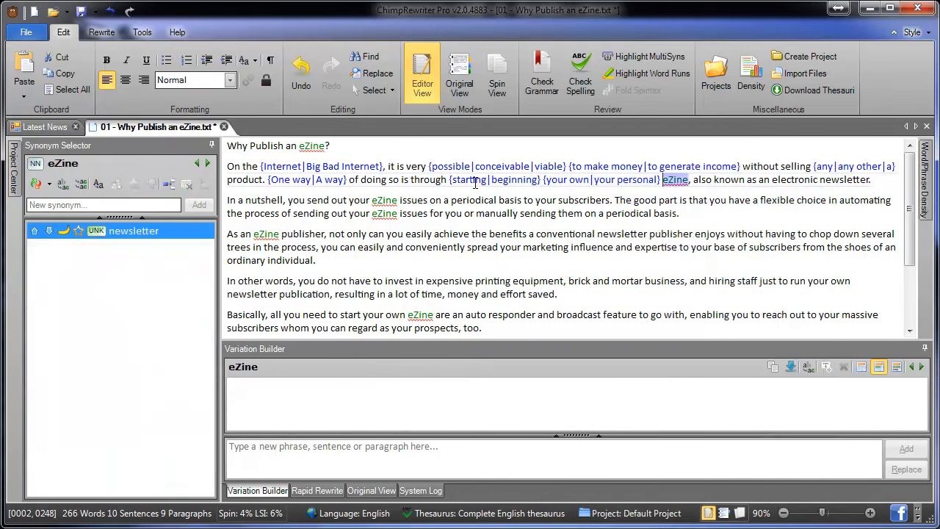
key("Right")
key("Down")
key("Return")
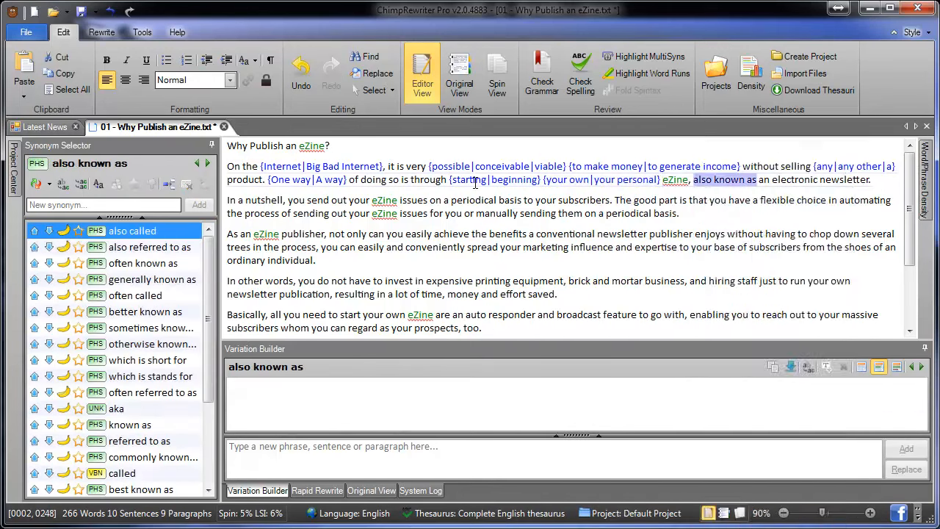
key("Right")
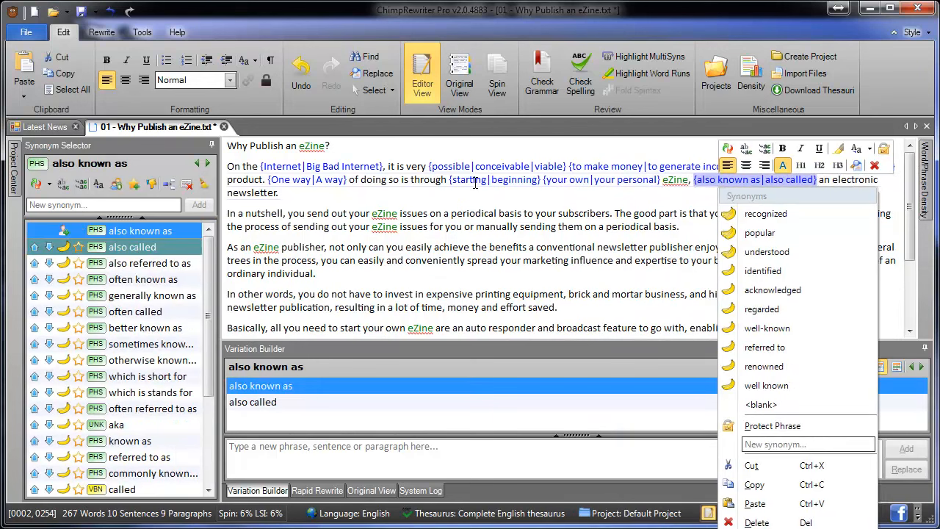
key("Right")
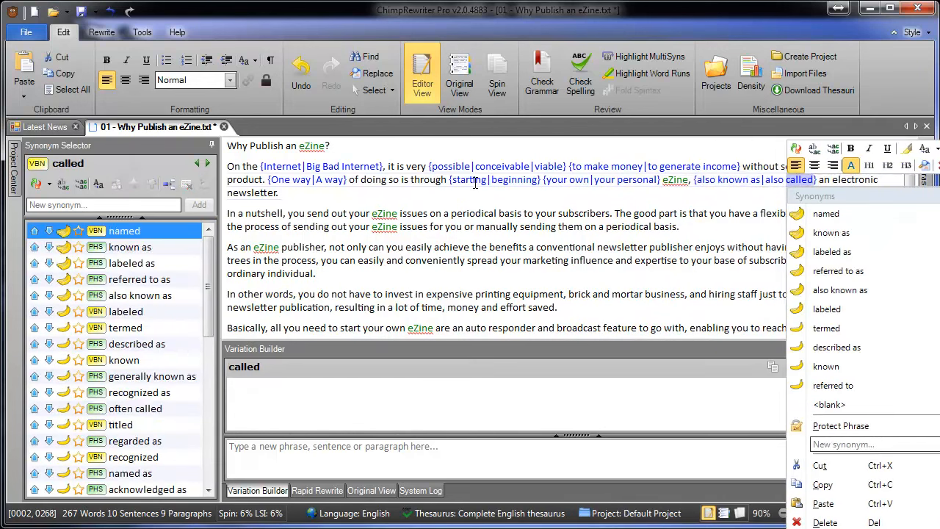
key("Escape")
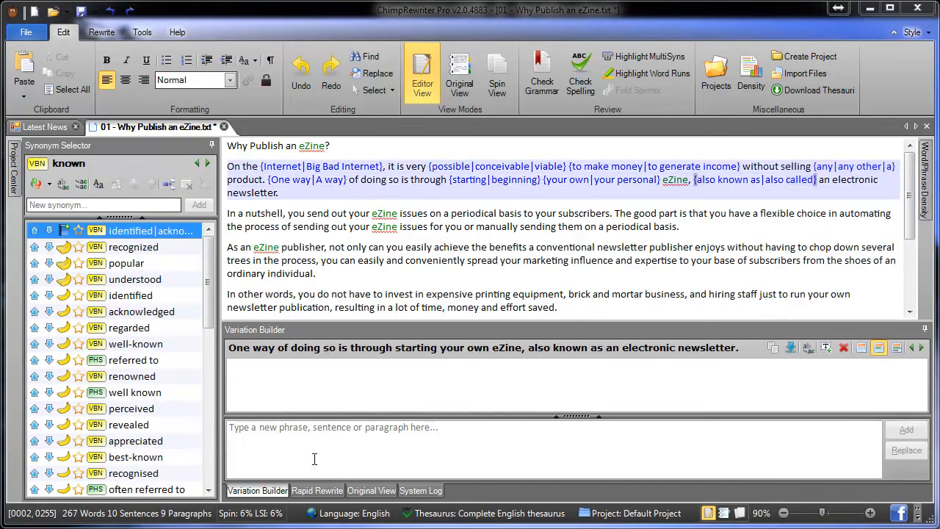
- Show the Rapid Rewrite word columns with more height and load the sentence starting "In a nutshell"
left_click(317, 491)
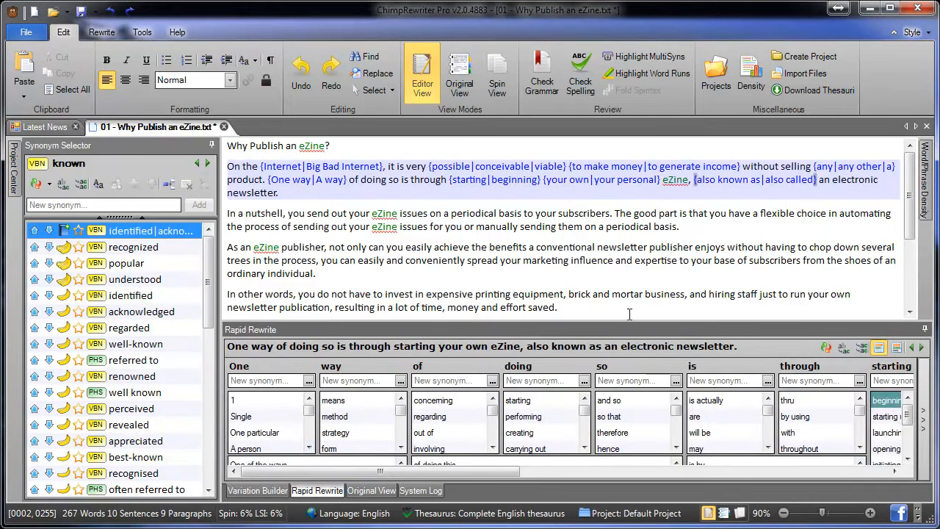
left_click_drag(632, 330, 339, 238)
left_click(276, 213)
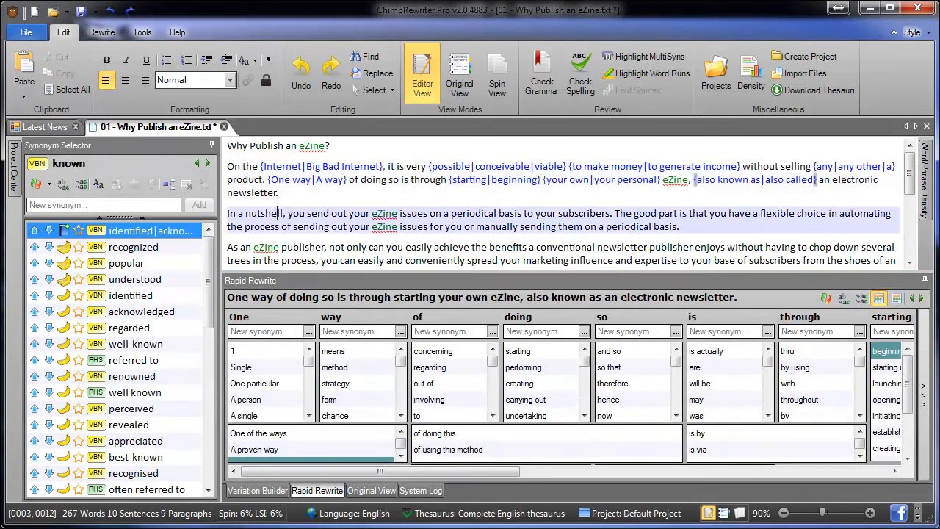
- Add the variations "Basically" for "In a nutshell", "you send out" for "you send", "submit" for "send" and "your" for "out your"
left_click(256, 434)
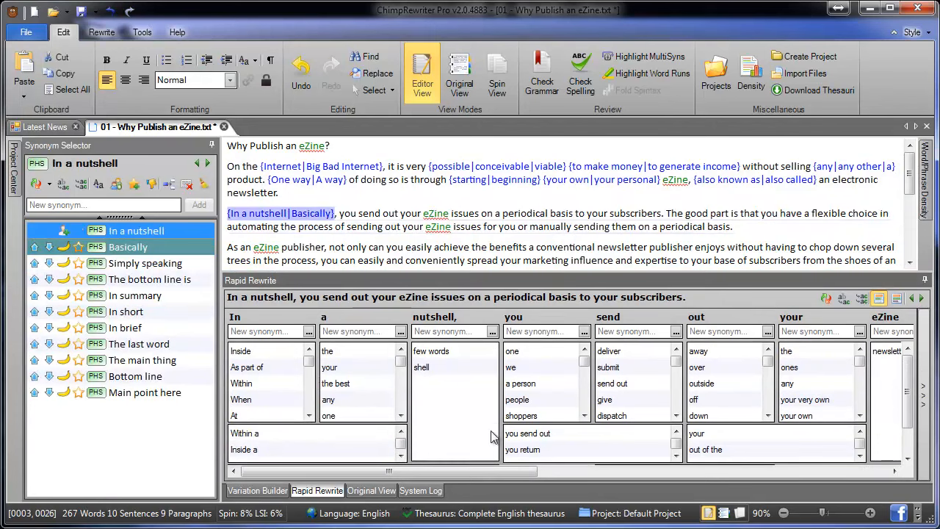
left_click(518, 434)
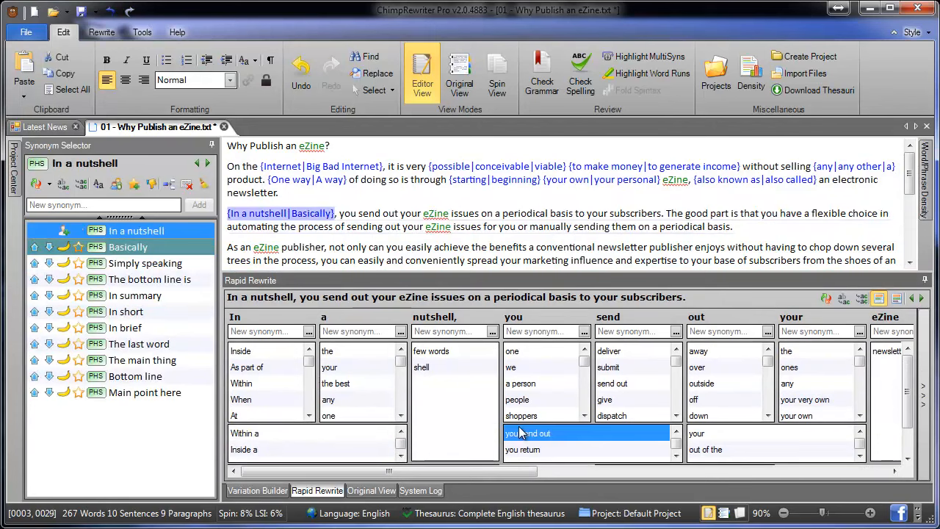
left_click(634, 368)
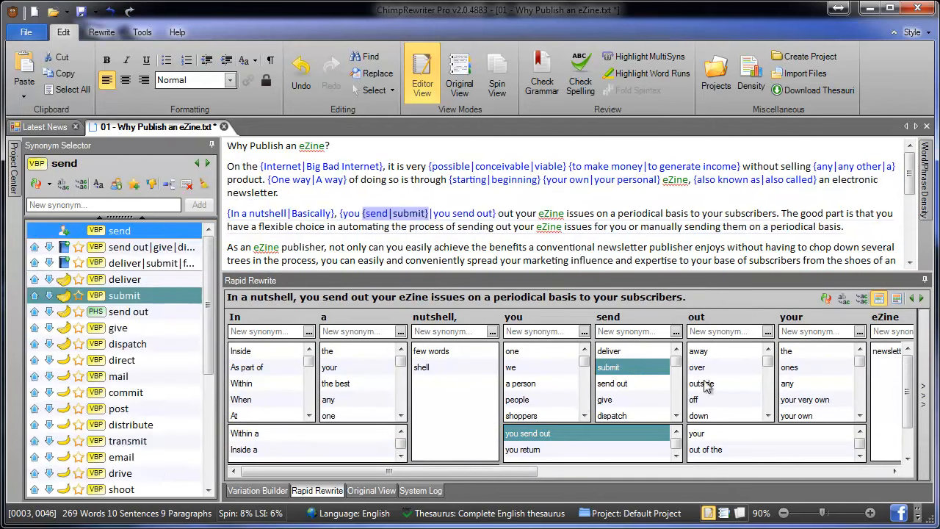
left_click(725, 435)
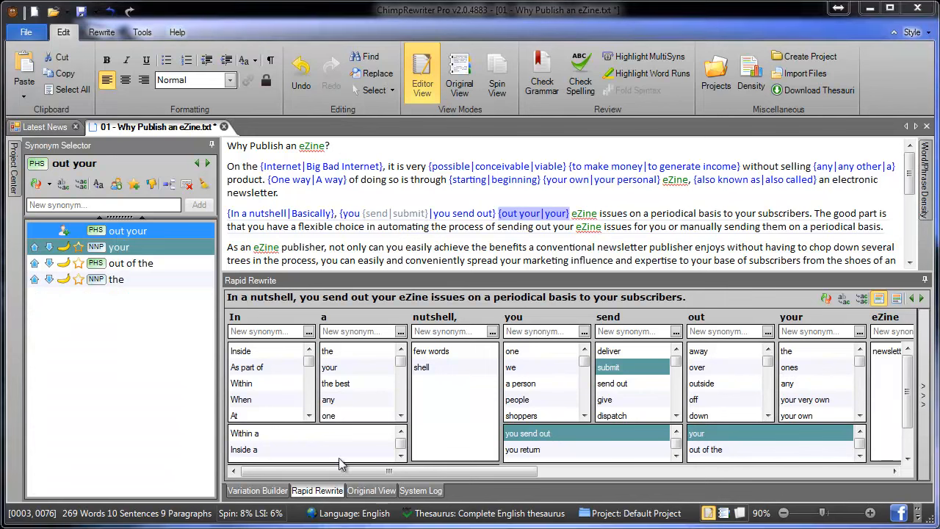
- Return to the Variation Builder, reduce its height and target the sentence starting "As an eZine publisher" for a new variation
left_click(257, 490)
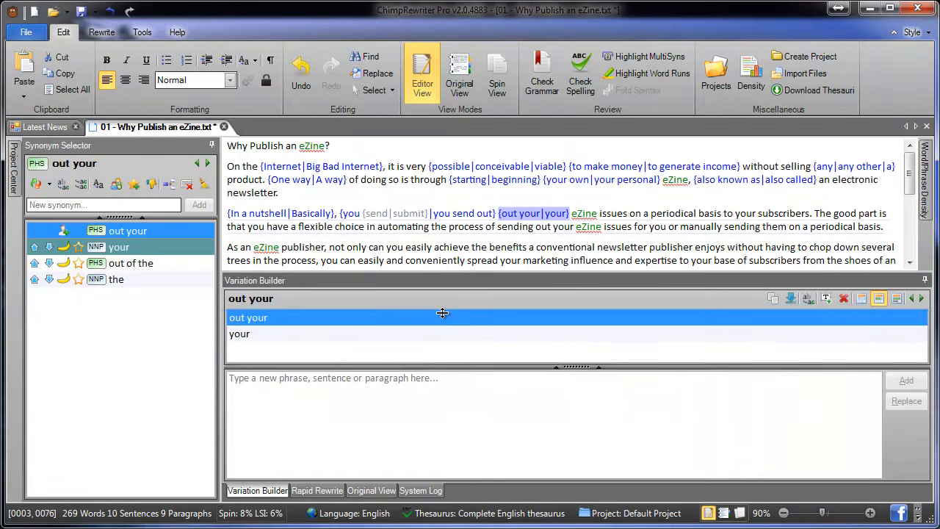
left_click_drag(442, 313, 443, 332)
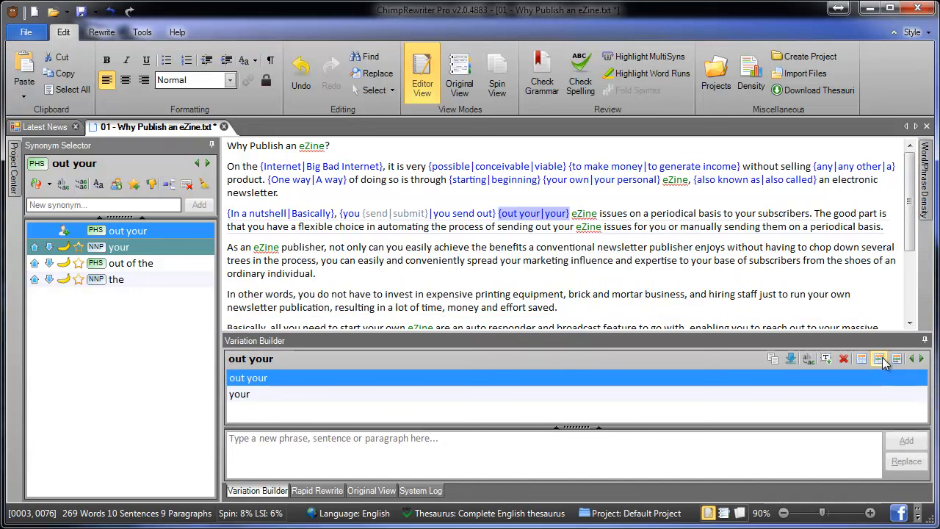
left_click(324, 247)
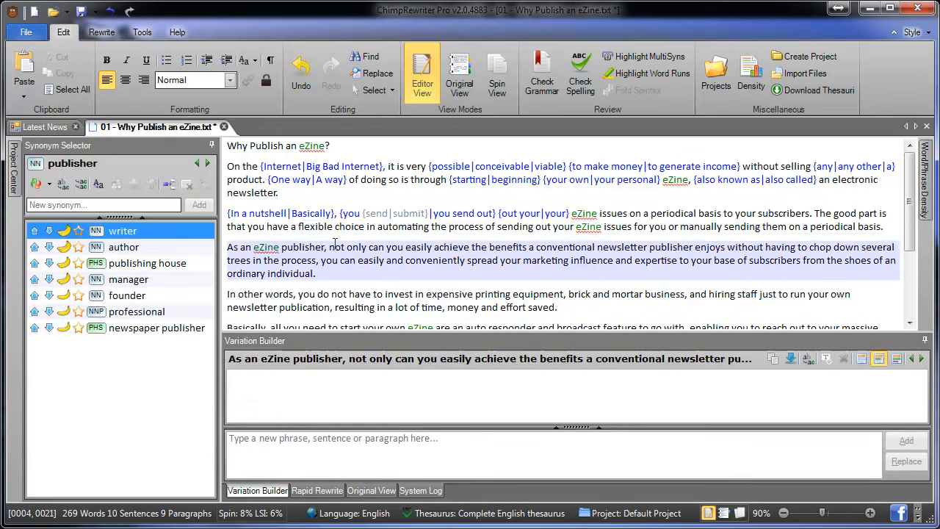
left_click(353, 448)
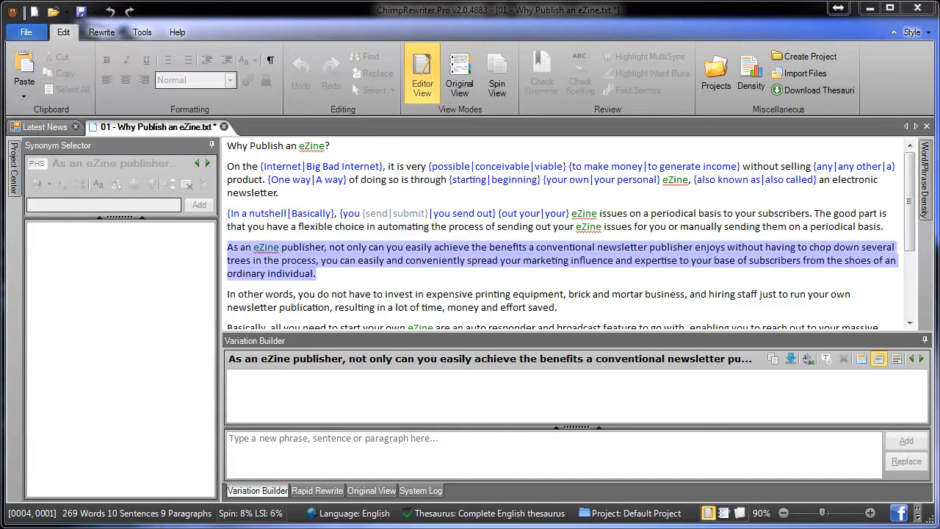
- Append "In other words, eZines are better for the environment than conventional newsletters." to the paragraph starting "As an eZine publisher"
left_click(317, 274)
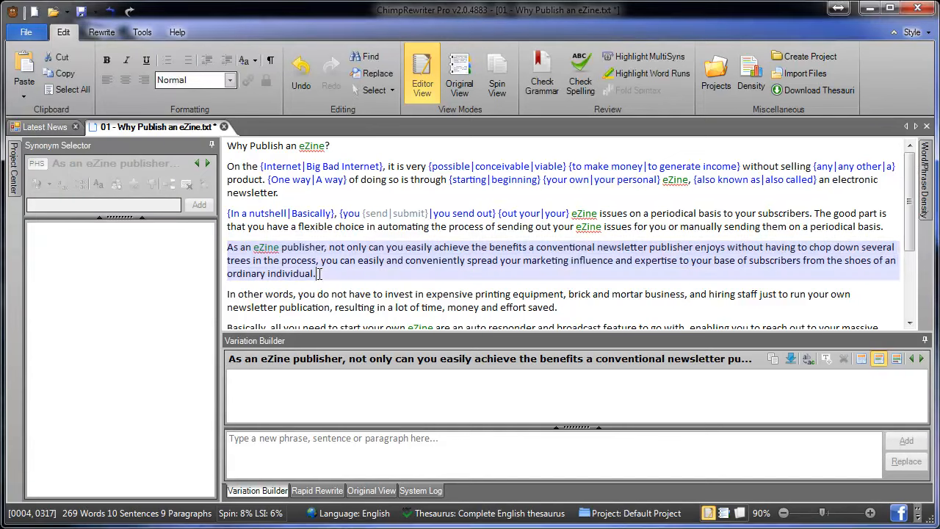
type("In other words, eZines are better for the environment than conventional newsletters.")
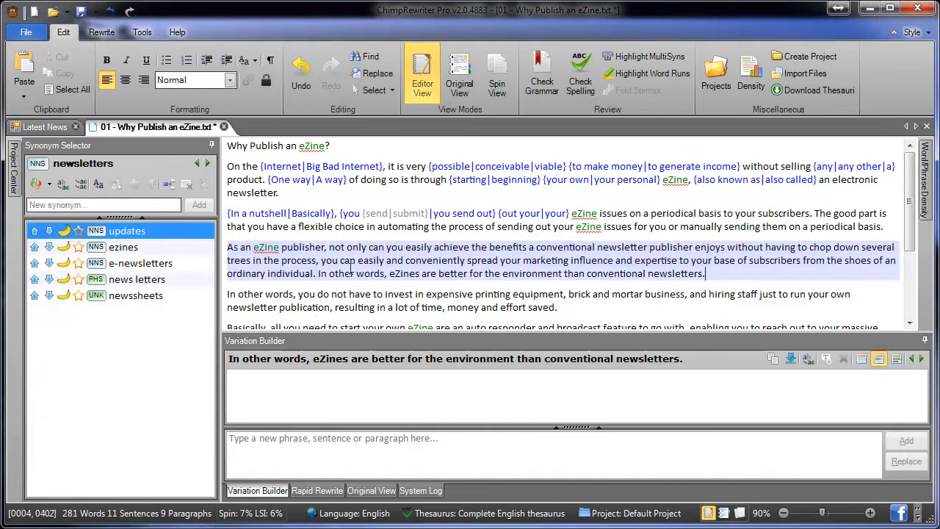
- Add "So technically, you're being more green by going eZine!" and "Effectively, using eZine distribution is much better for the planet." as variations of the new sentence
left_click(395, 273)
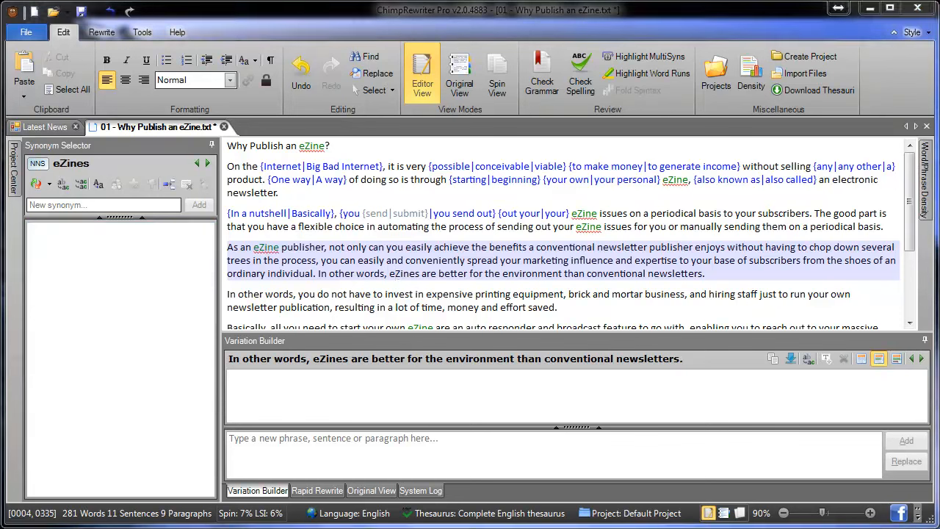
left_click(420, 470)
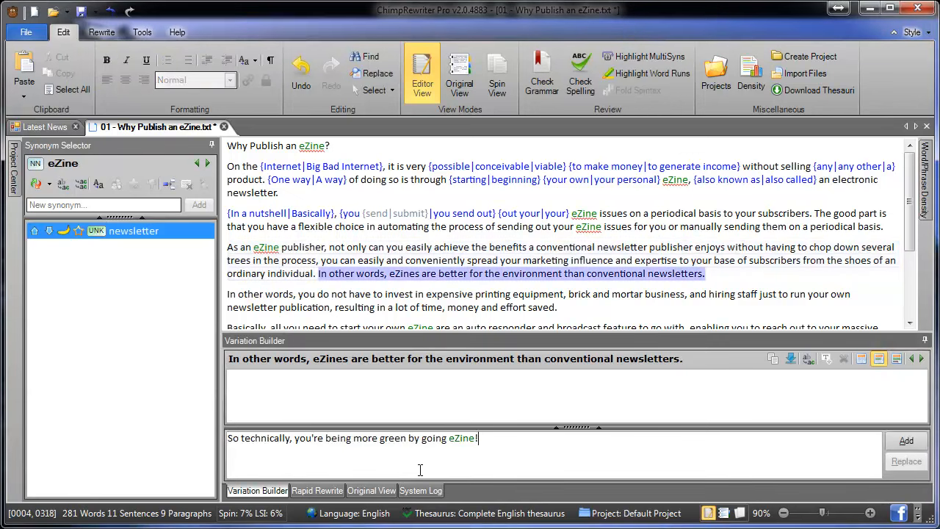
key("Return")
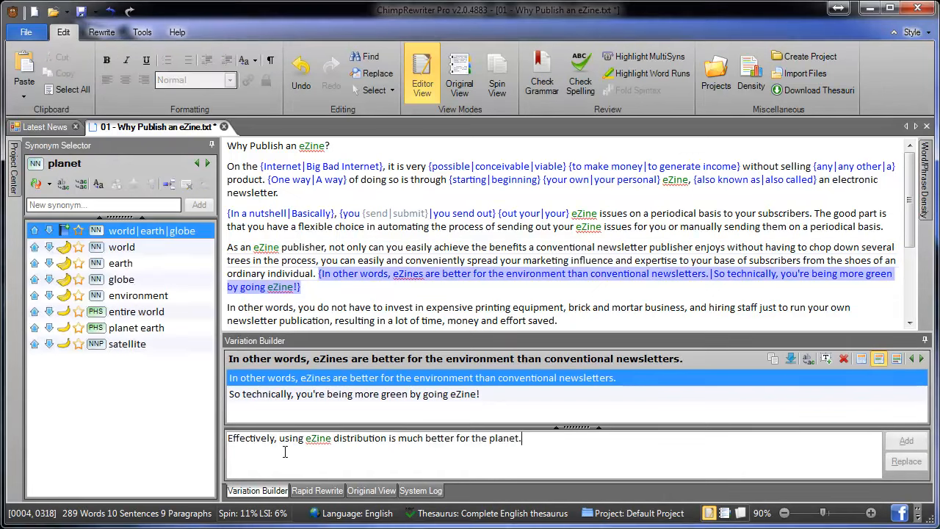
key("Return")
- Try nesting "delivery" for "distribution" and "Essentially" for "Effectively" inside the third sentence variation
left_click(335, 416)
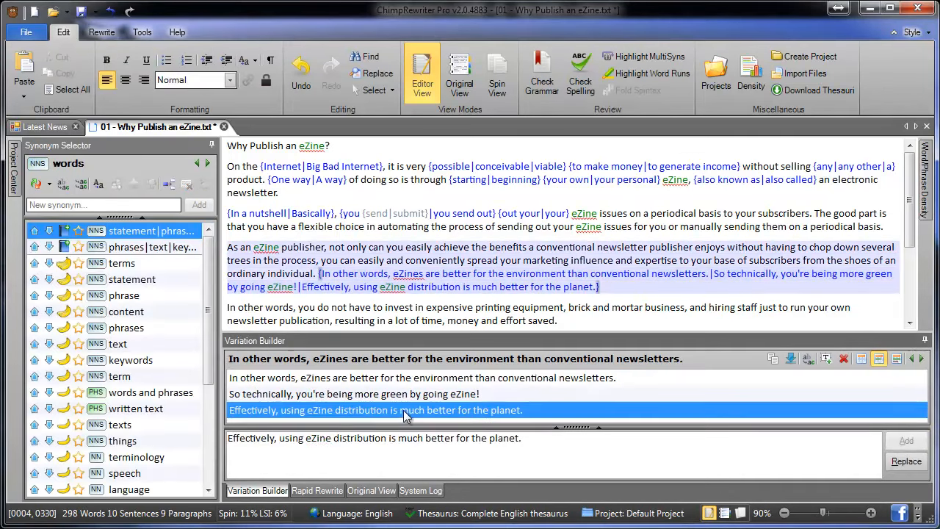
right_click(373, 439)
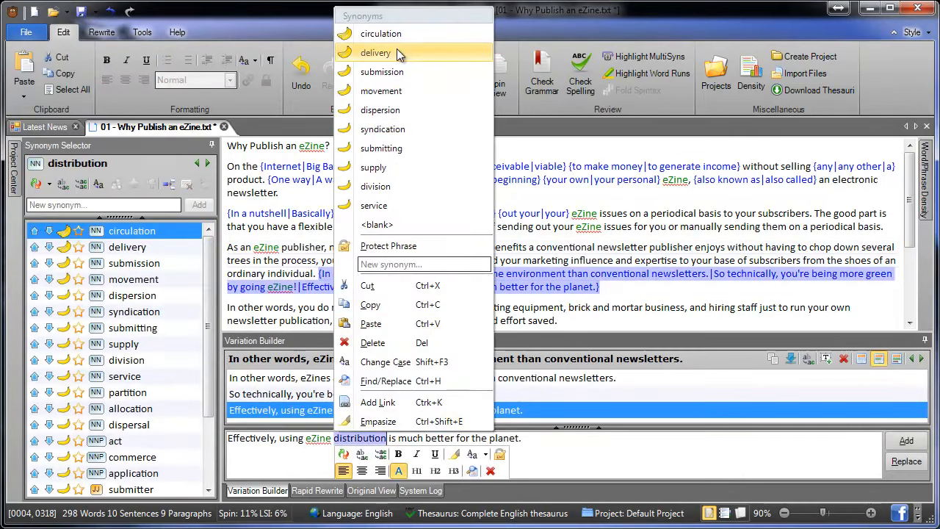
left_click(427, 53)
left_click(275, 439)
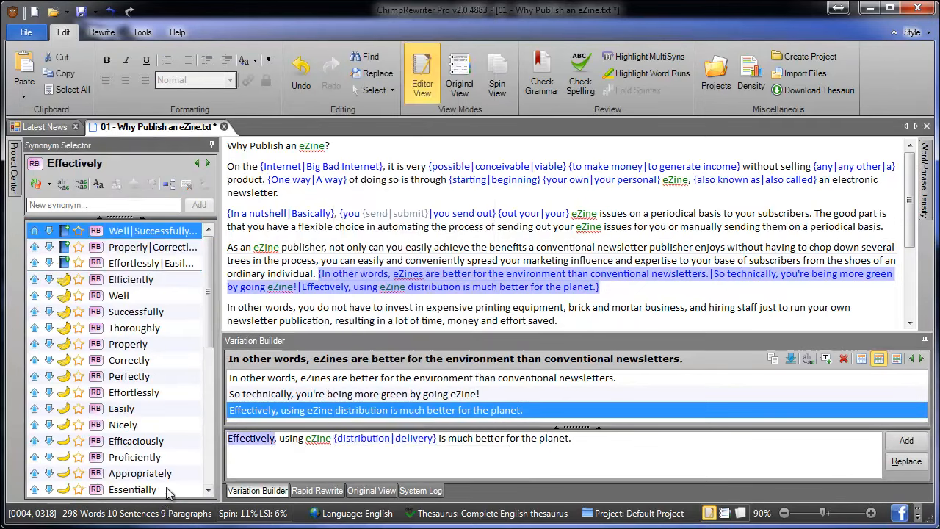
double_click(168, 490)
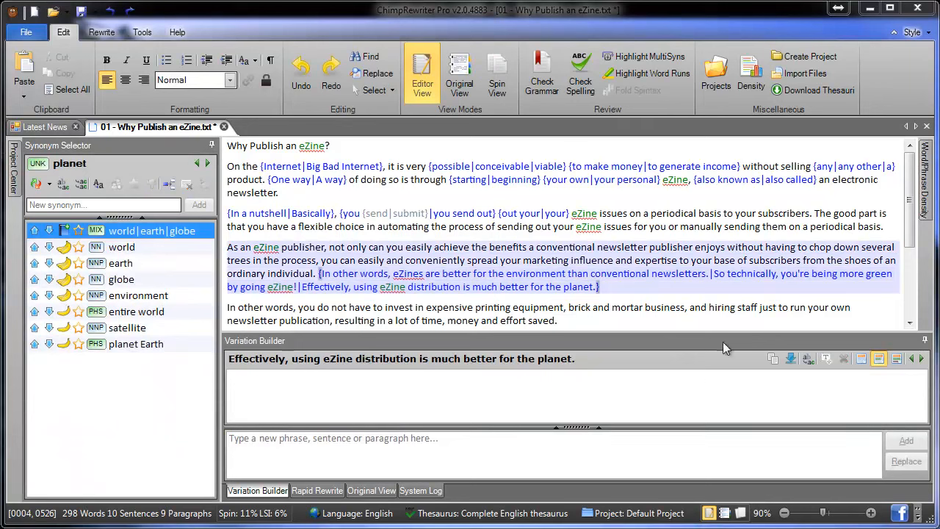
- Switch the Variation Builder to paragraph level and add "The second paragraph" as a variation of the paragraph starting "As an eZine publisher"
left_click(898, 360)
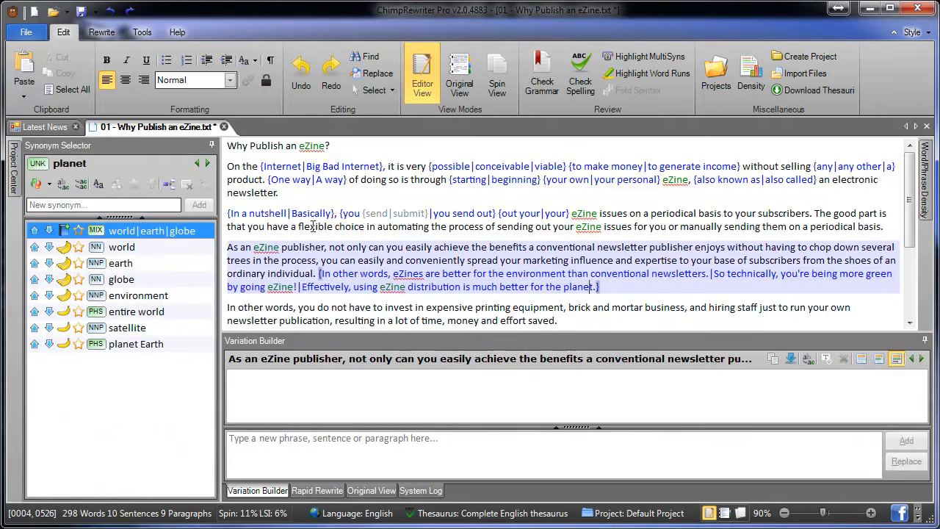
left_click(263, 248)
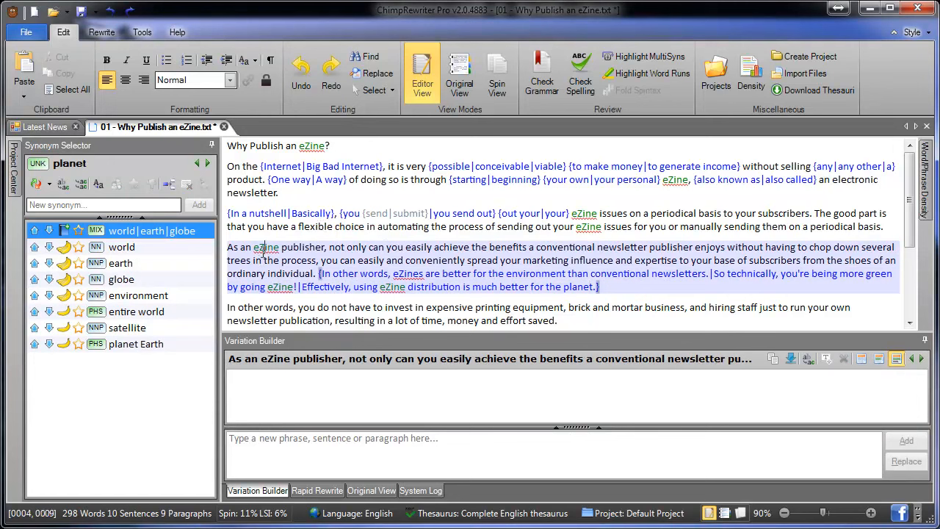
left_click(300, 439)
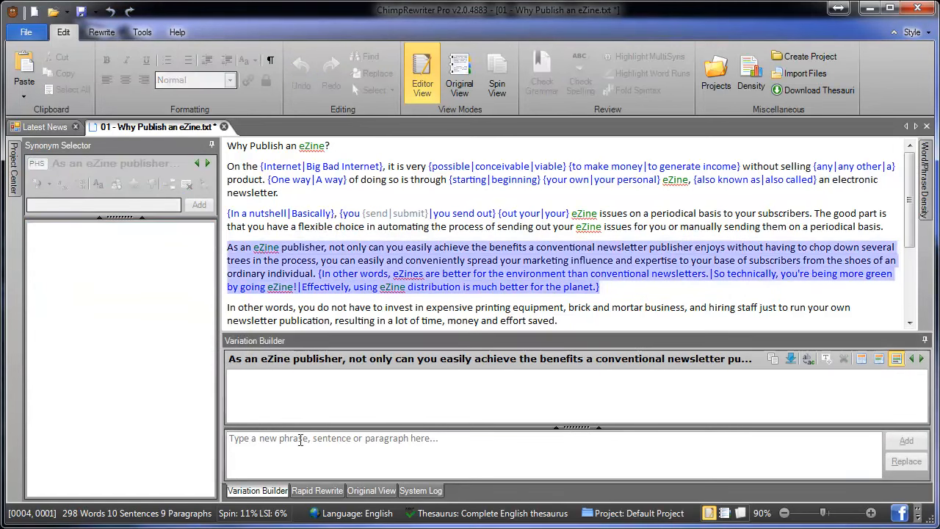
type("The secon")
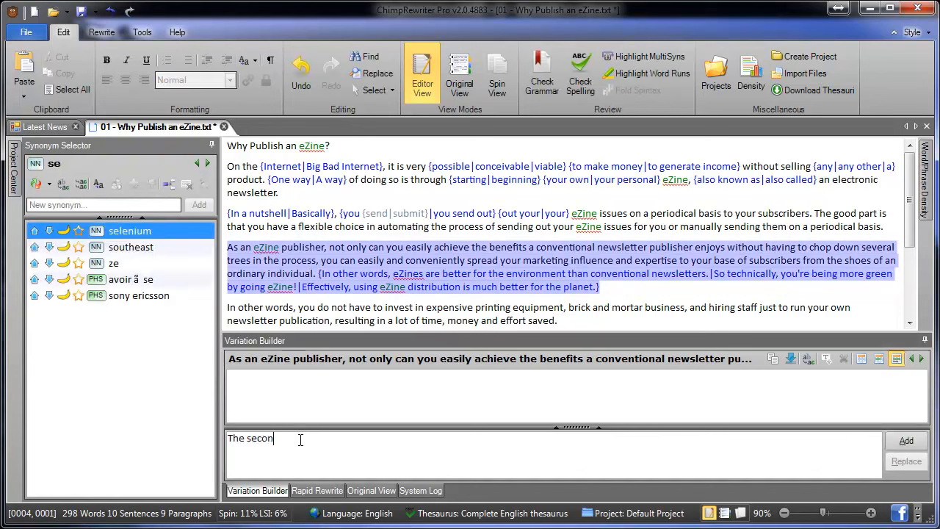
type("d paragraph")
key("Return")
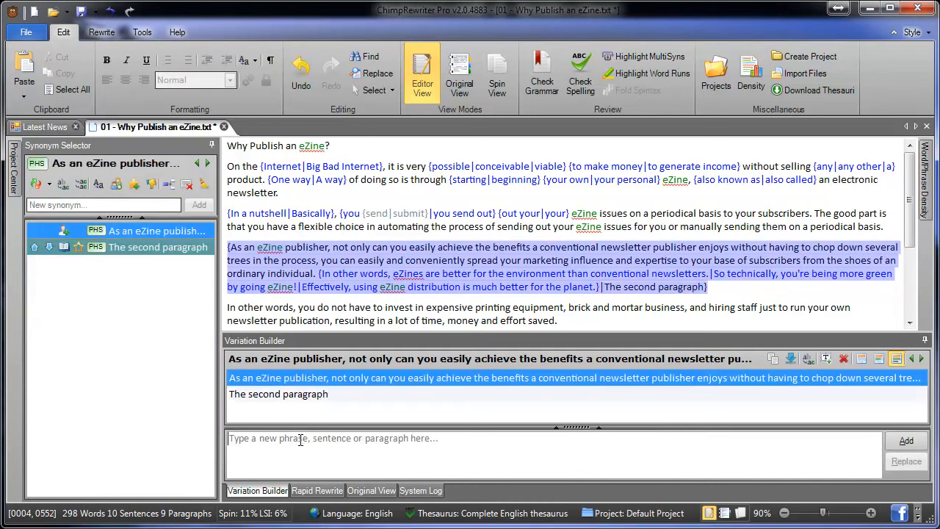
left_click(616, 286)
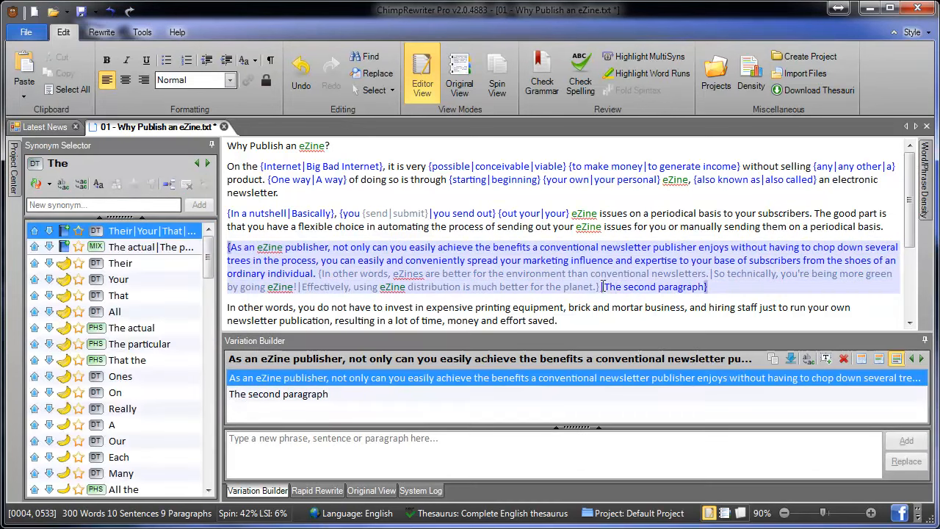
left_click_drag(602, 286, 229, 247)
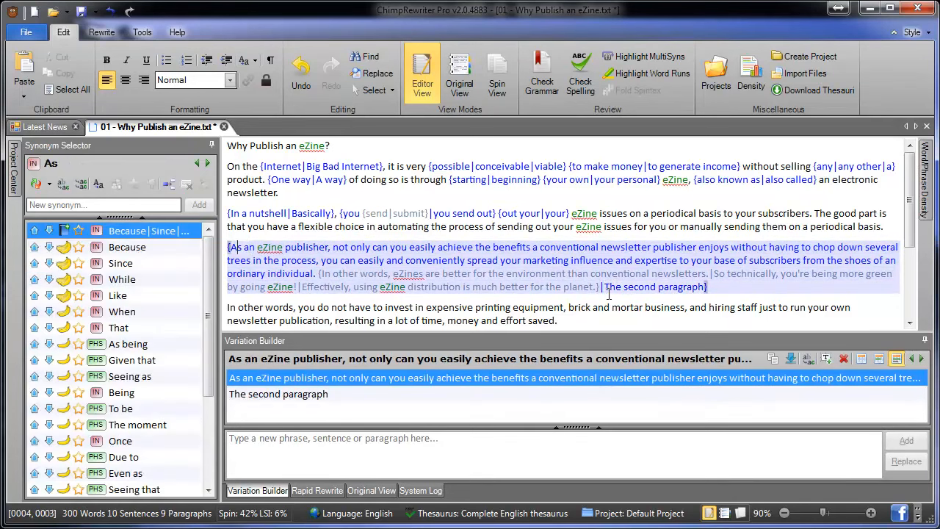
left_click_drag(610, 289, 624, 286)
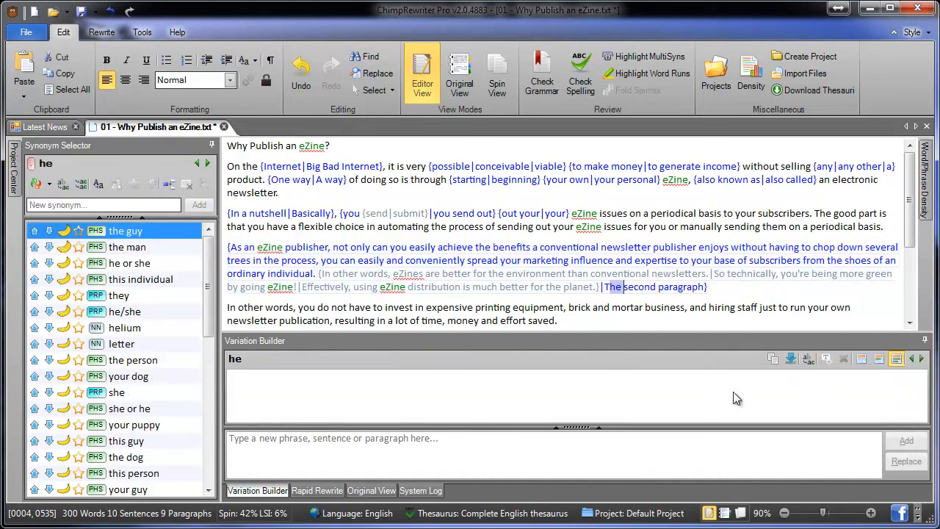
left_click(897, 360)
left_click(682, 286)
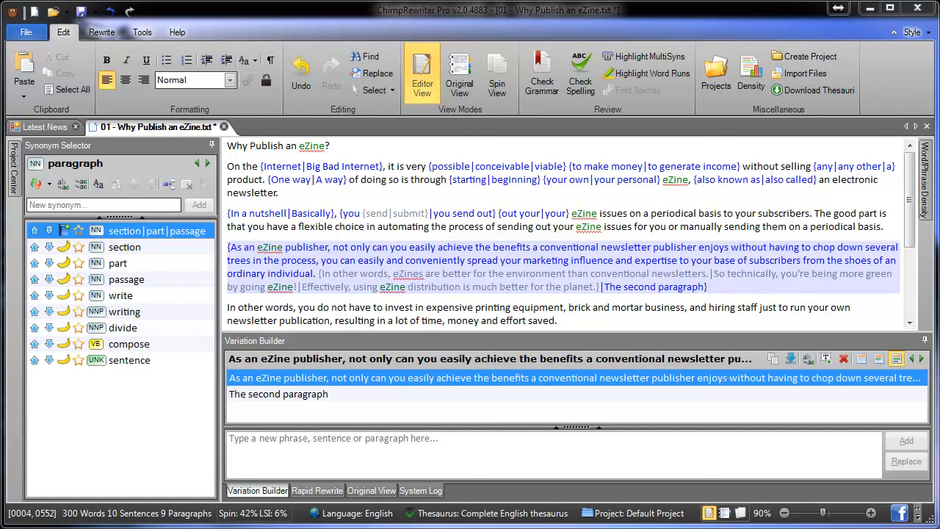
left_click(382, 274)
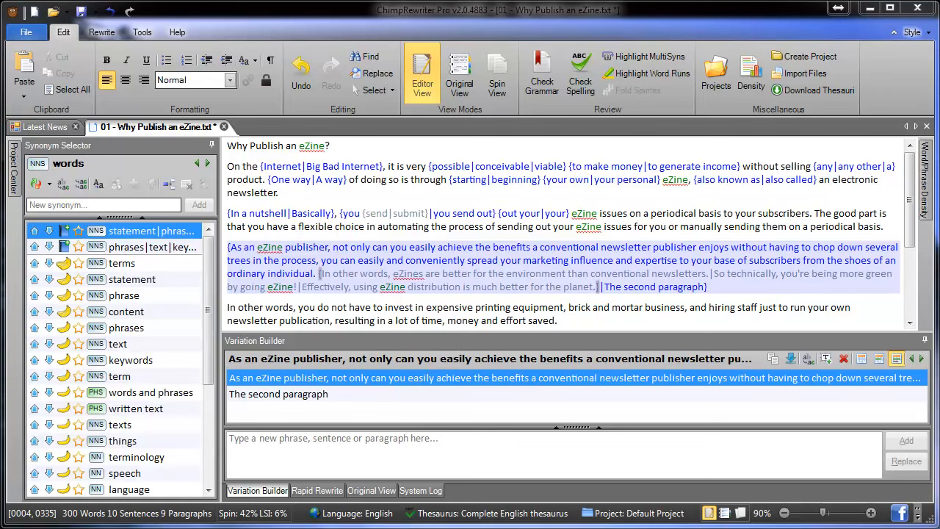
left_click(633, 262)
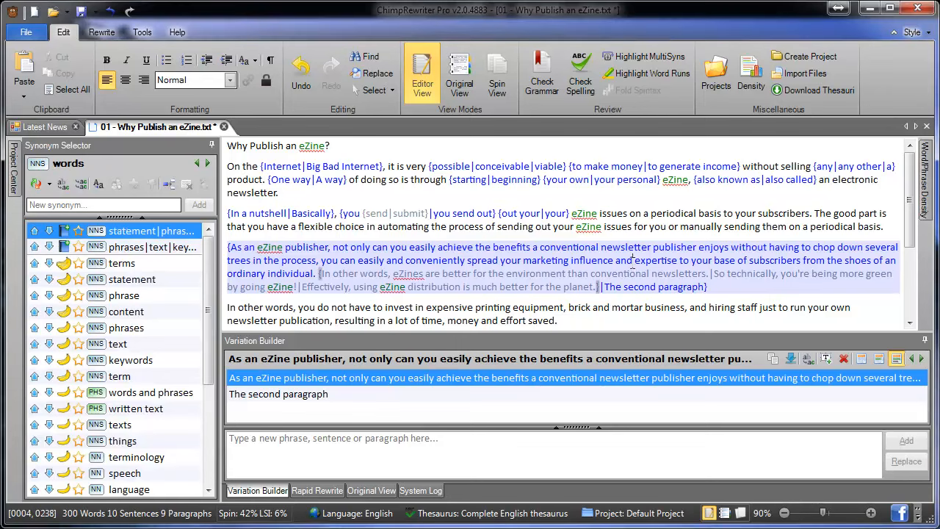
- Collapse the Variation Builder and add Global Synonyms with minimum quality Better to the three paragraphs from "In other words" through "All in all"
left_click(925, 340)
left_click(618, 323)
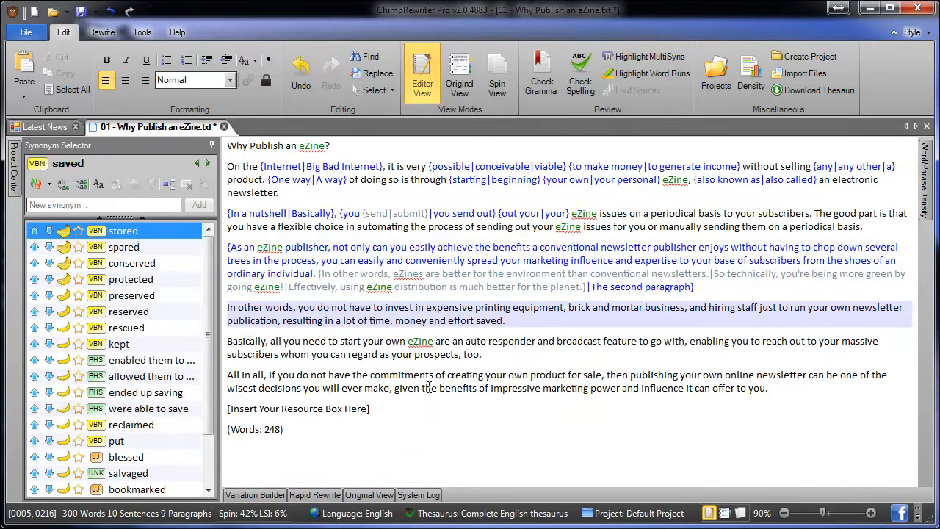
left_click_drag(804, 398, 228, 307)
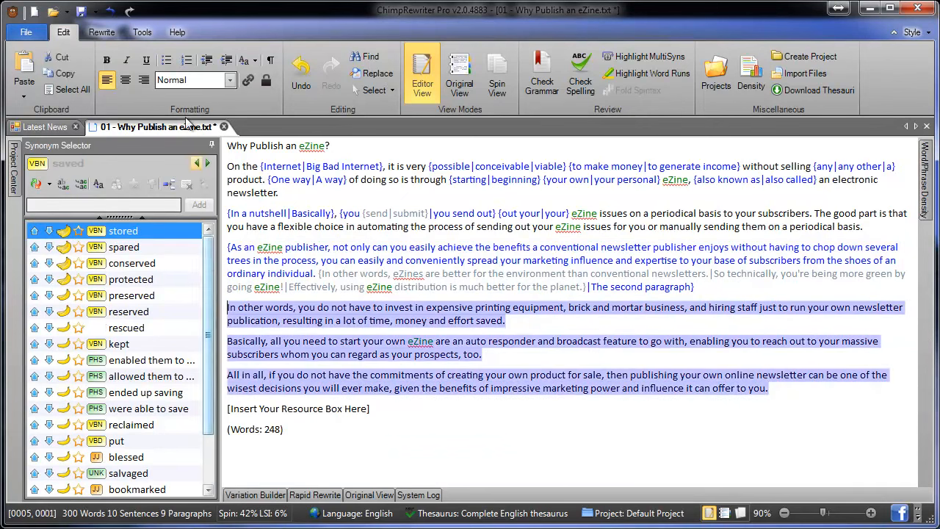
left_click(107, 33)
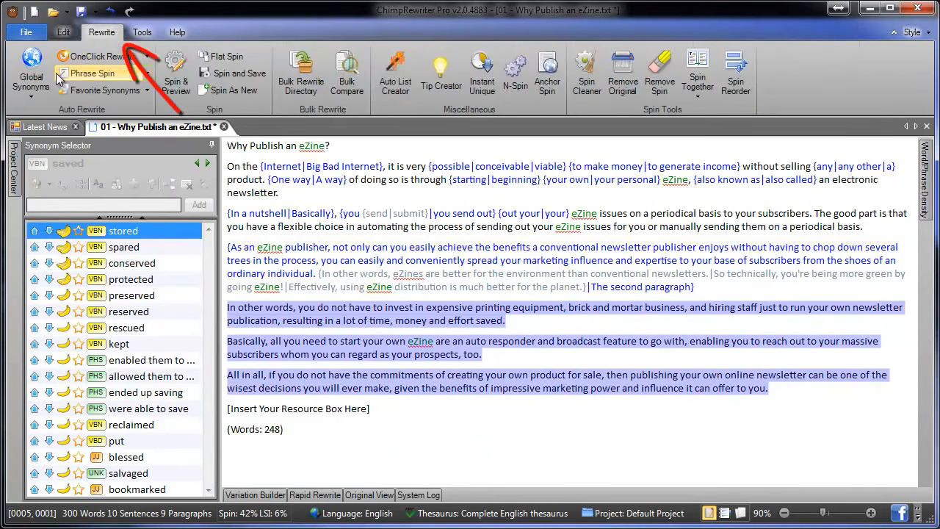
left_click(33, 65)
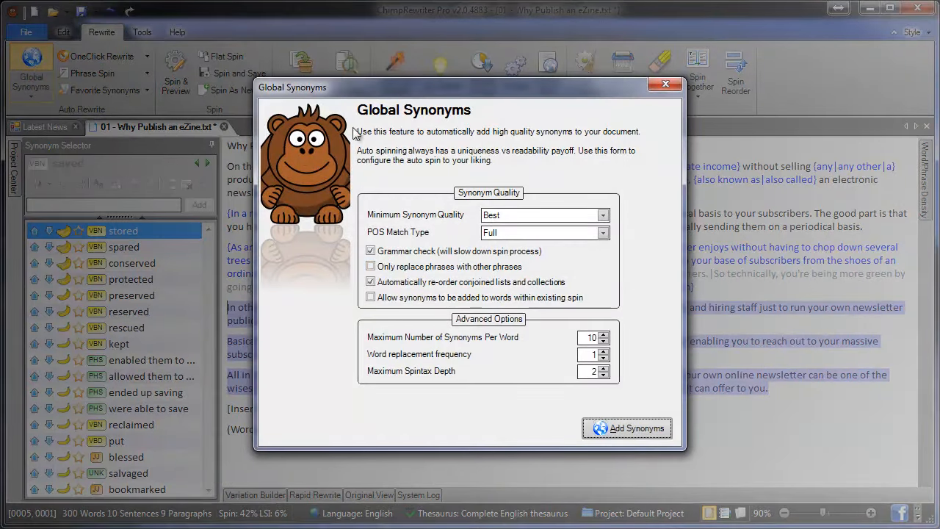
left_click(595, 217)
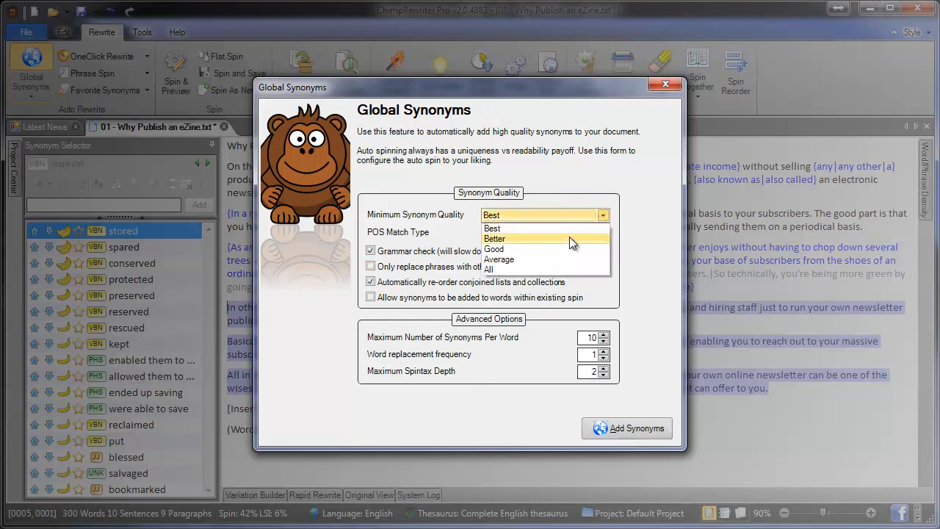
left_click(569, 237)
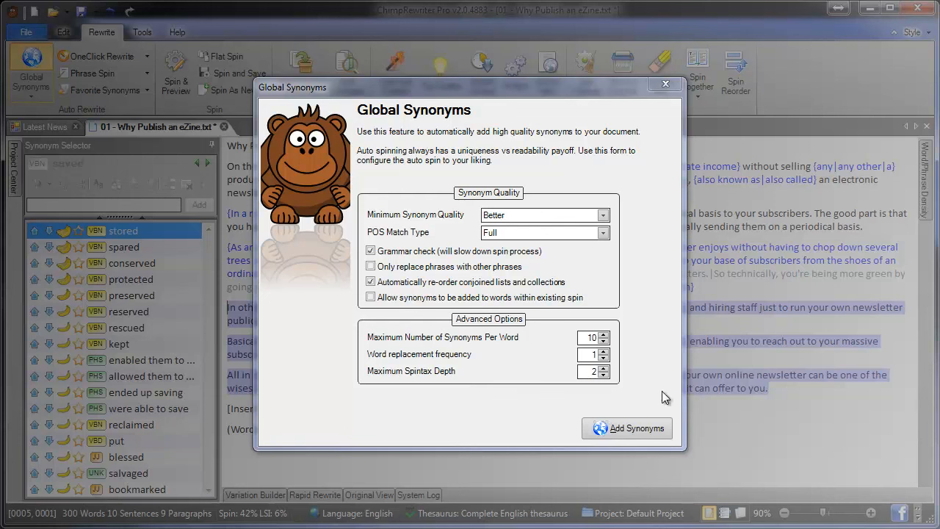
left_click(651, 428)
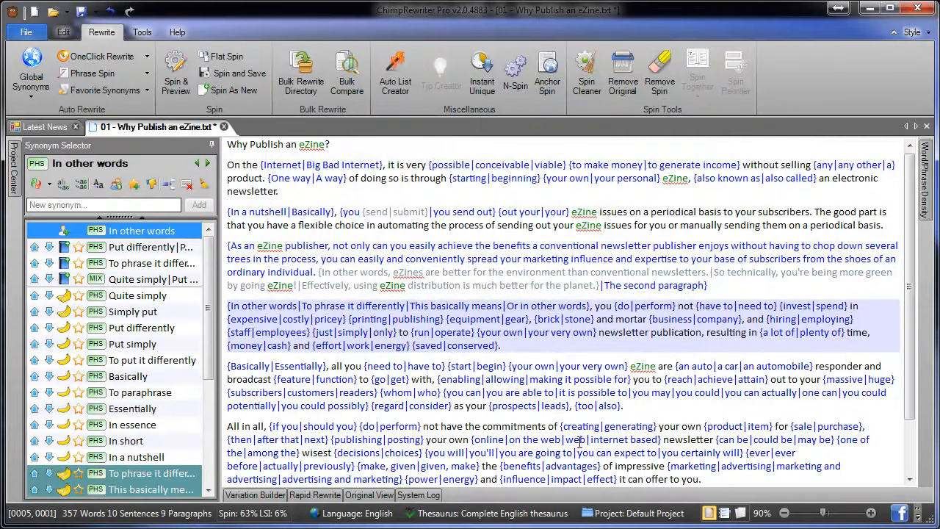
scroll(602, 478, "down", 2)
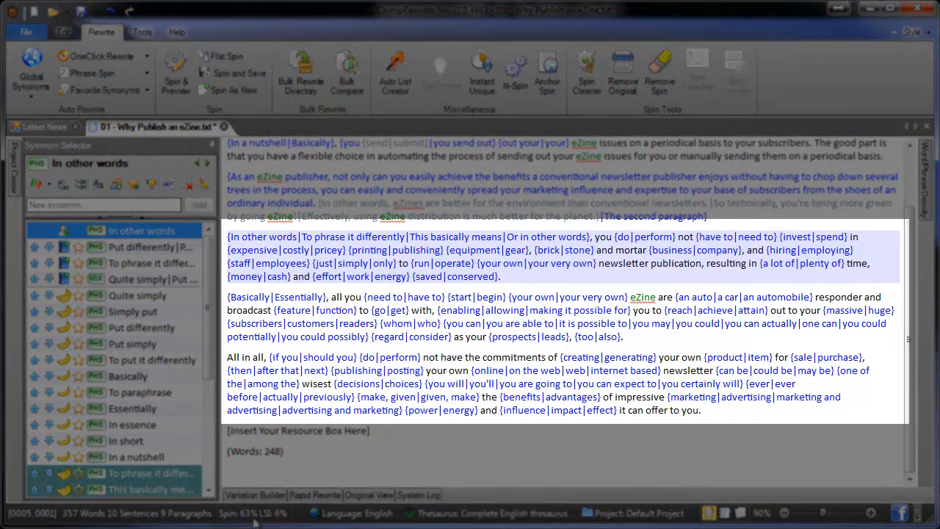
scroll(489, 350, "up", 2)
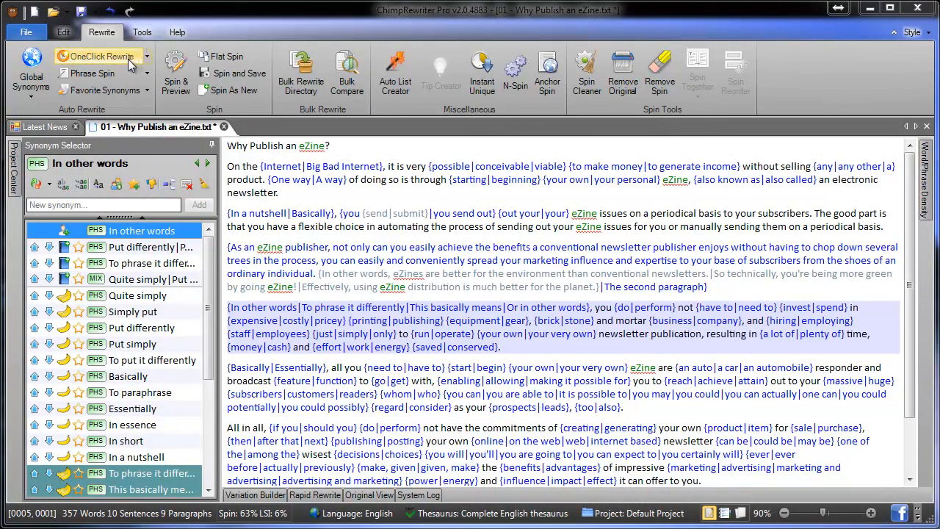
- Remove the spin from the entire paragraph starting "In a nutshell"
left_click(494, 214)
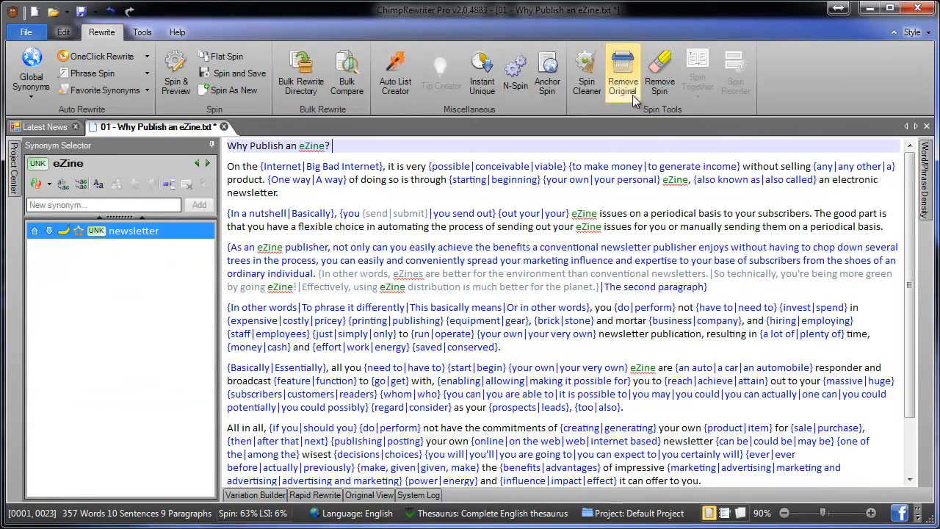
left_click(503, 246)
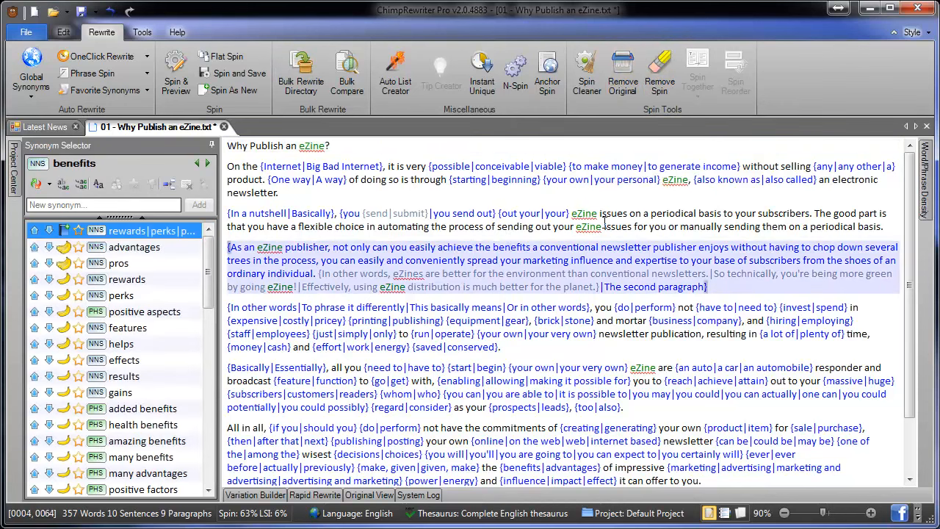
left_click(898, 228)
left_click_drag(839, 229, 227, 214)
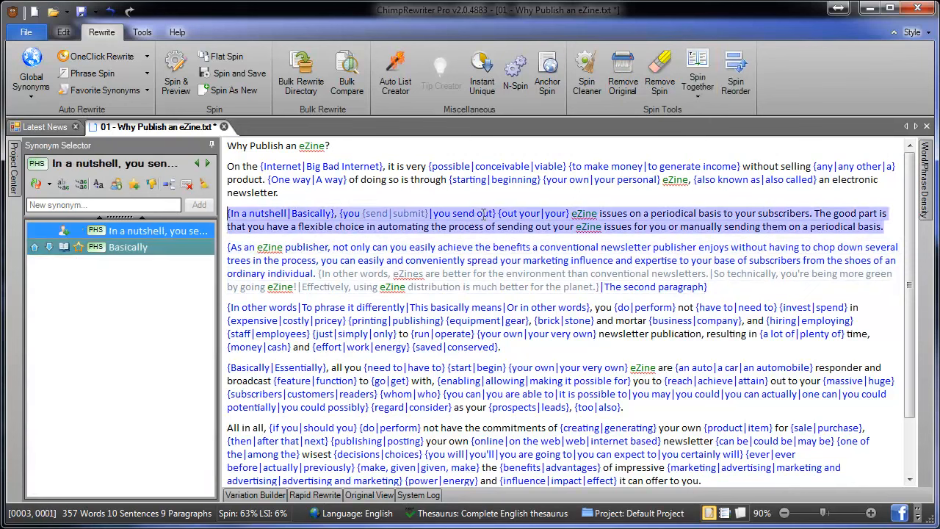
left_click(691, 90)
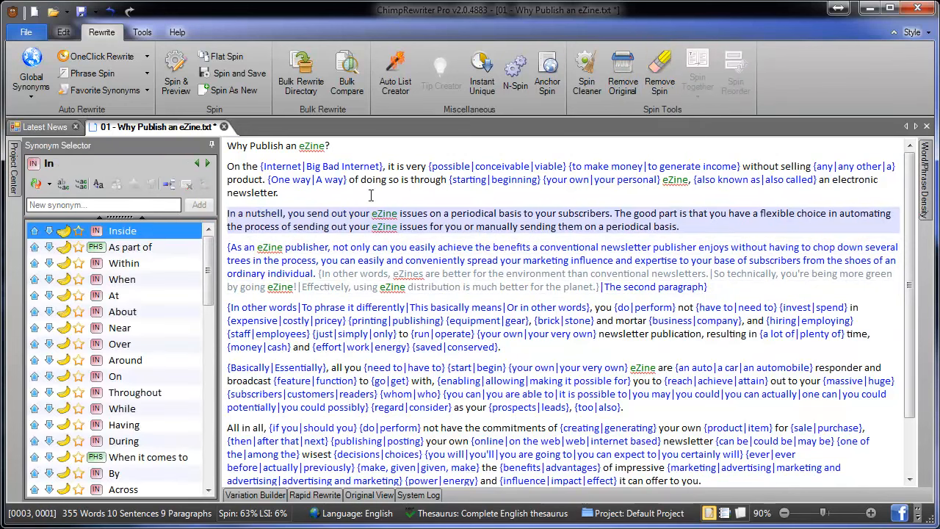
- Remove the original words from the spin in the whole paragraph starting "Basically", leaving only their synonyms
left_click(574, 259)
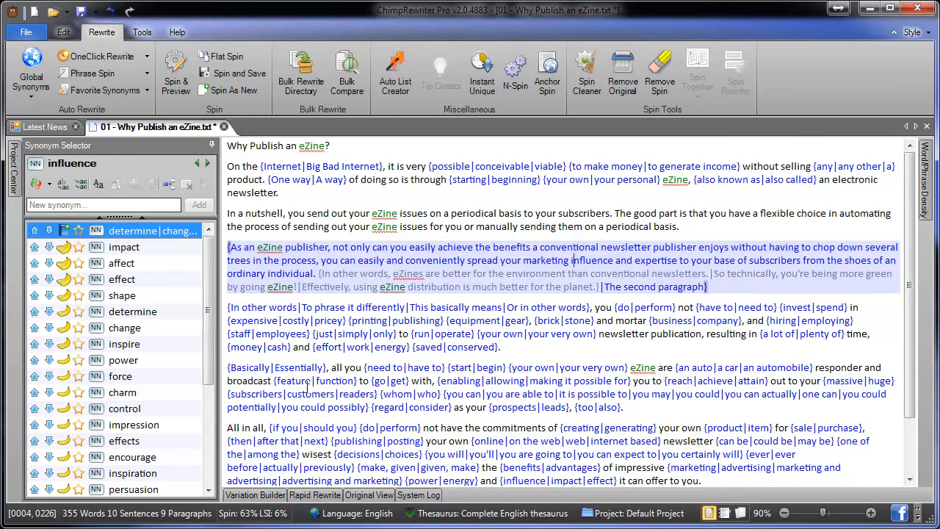
left_click(257, 361)
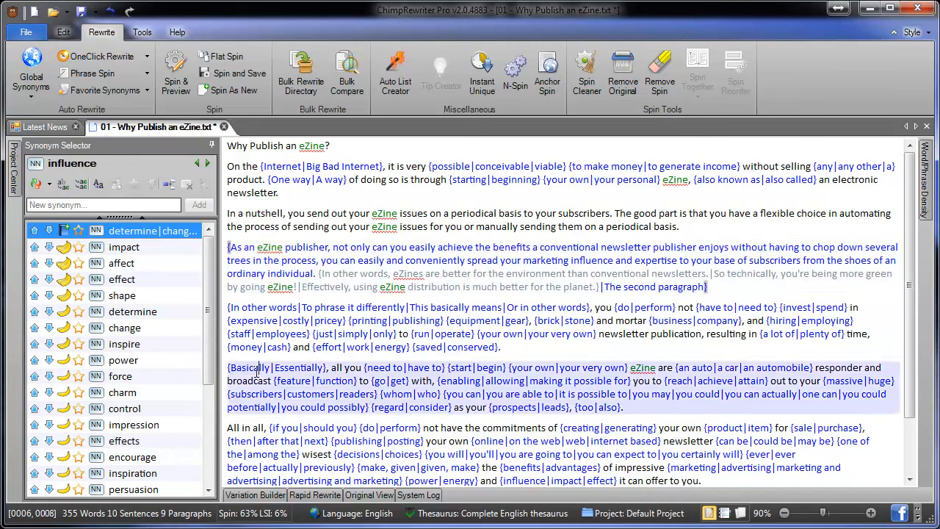
double_click(257, 361)
double_click(294, 368)
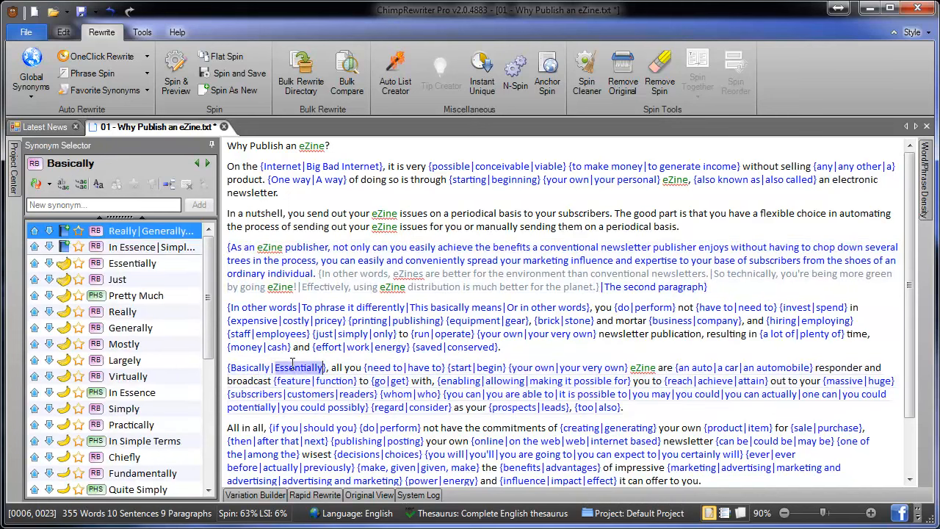
left_click_drag(625, 408, 228, 368)
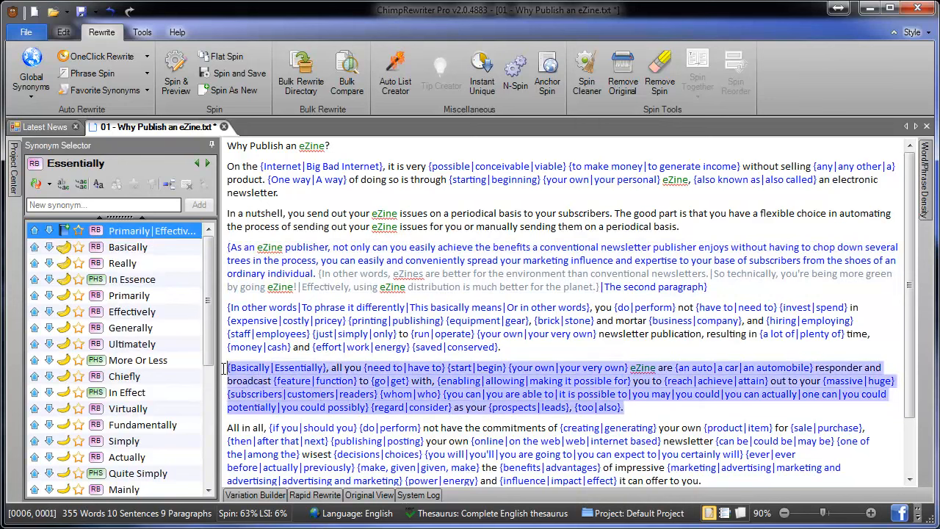
left_click(623, 79)
left_click(624, 79)
left_click(280, 367)
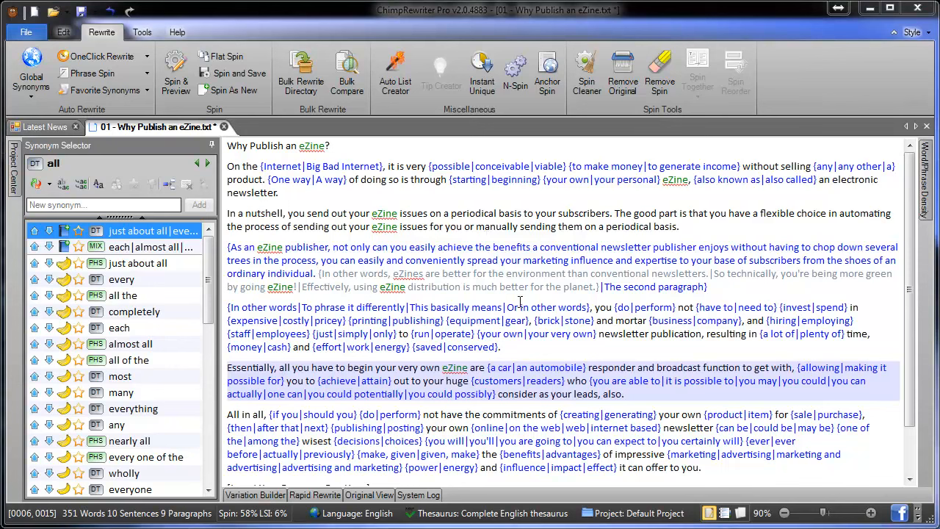
left_click(354, 179)
key("ctrl+a")
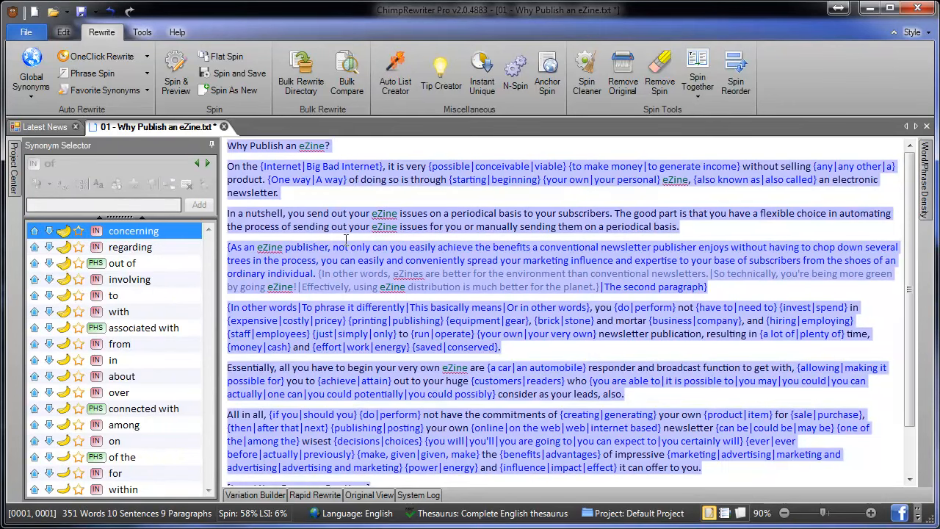
left_click(318, 179)
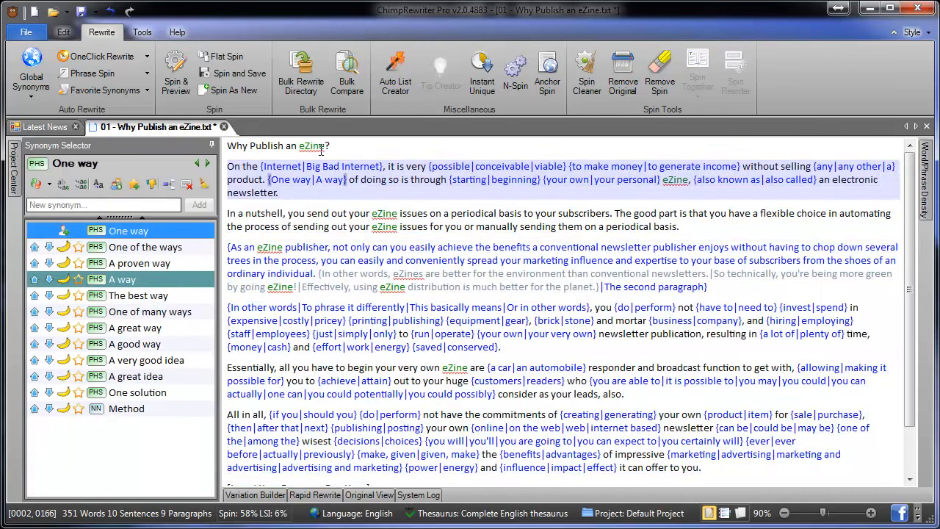
- Generate a spin preview of the article with 10 copies, reduce it to the top 5, and save all of them to the Desktop
left_click(176, 73)
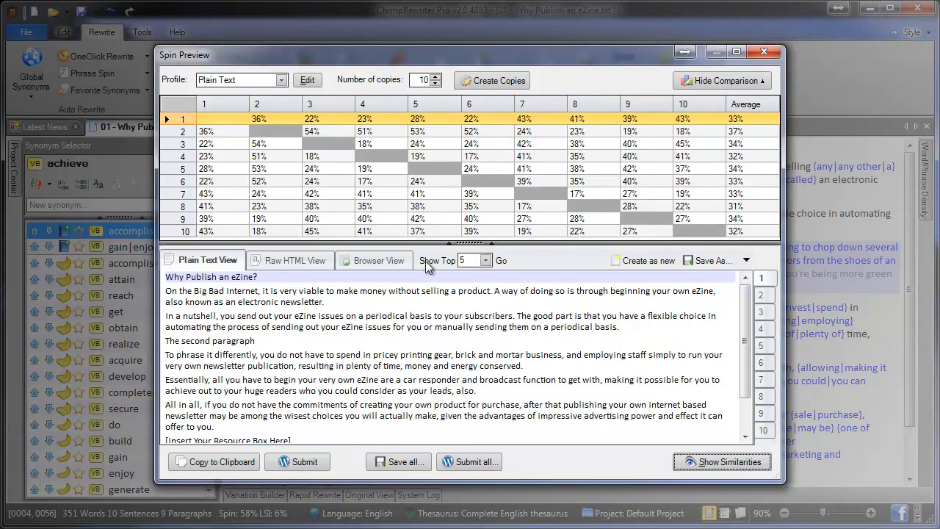
left_click(500, 261)
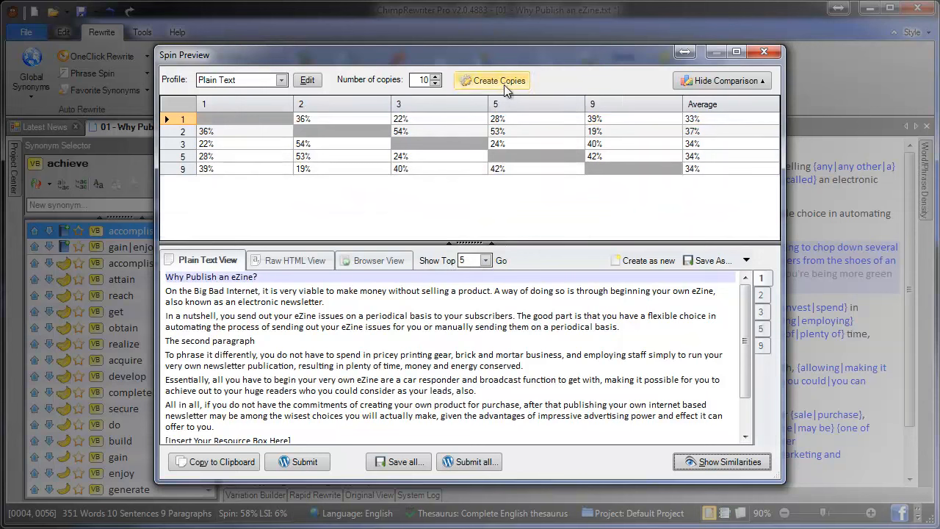
left_click(400, 462)
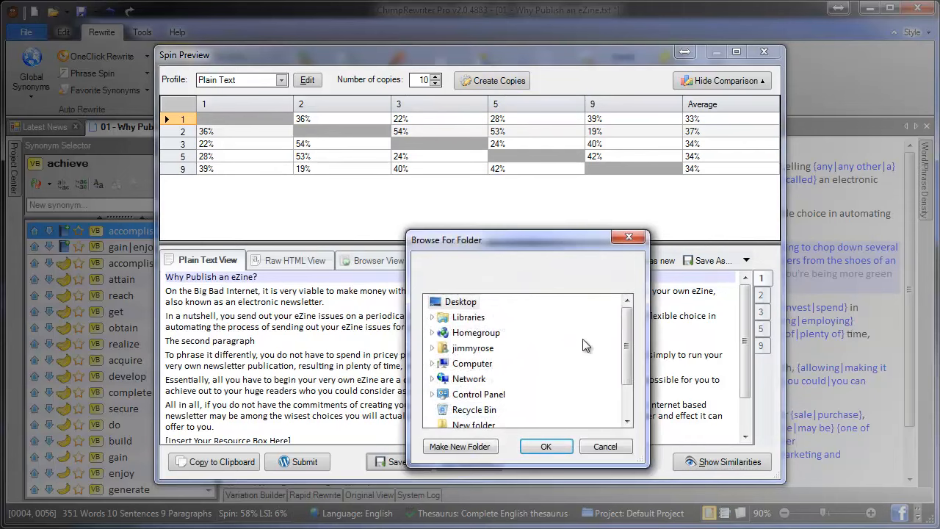
left_click(544, 446)
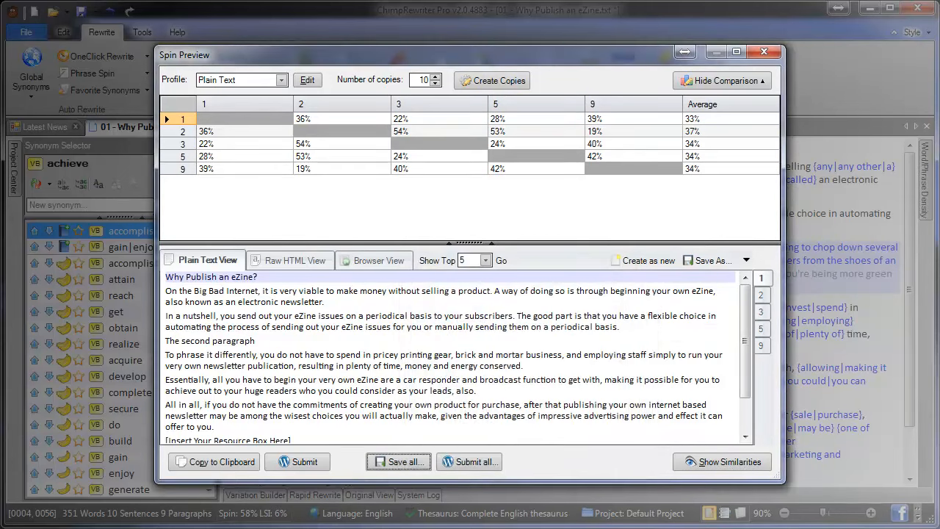
- Open the saved copy "01 - Why Publish an eZine-Plain Text-3.txt" from the desktop in Notepad to examine its text, and close it
left_click(456, 385)
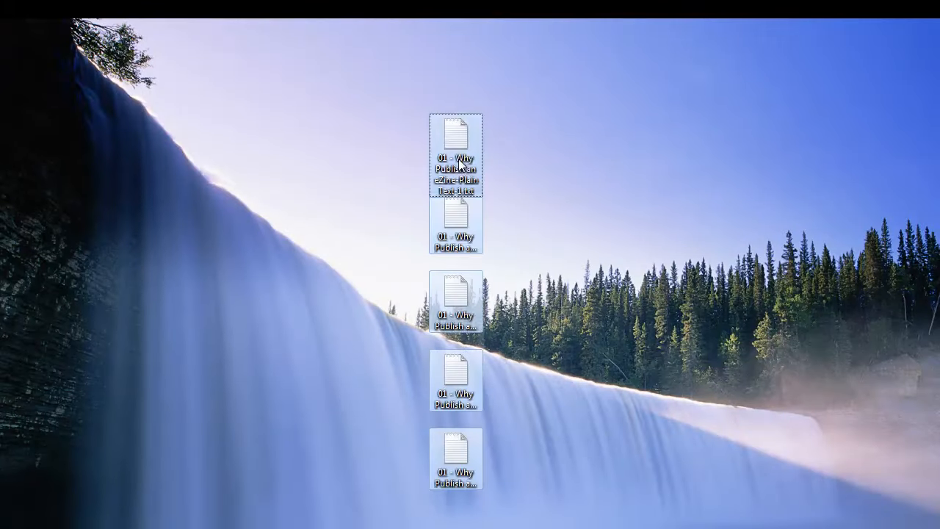
left_click(434, 315)
double_click(433, 314)
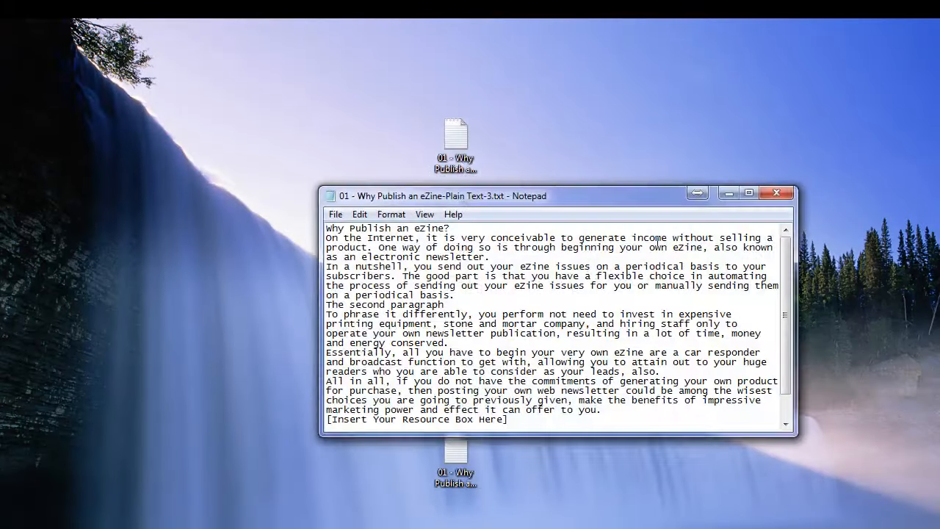
left_click(777, 193)
left_click_drag(346, 58, 547, 526)
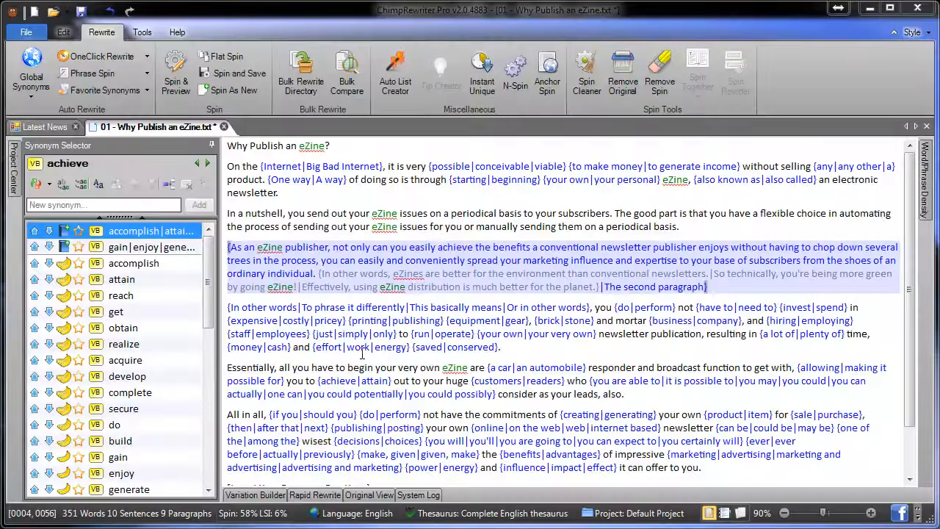
left_click(361, 349)
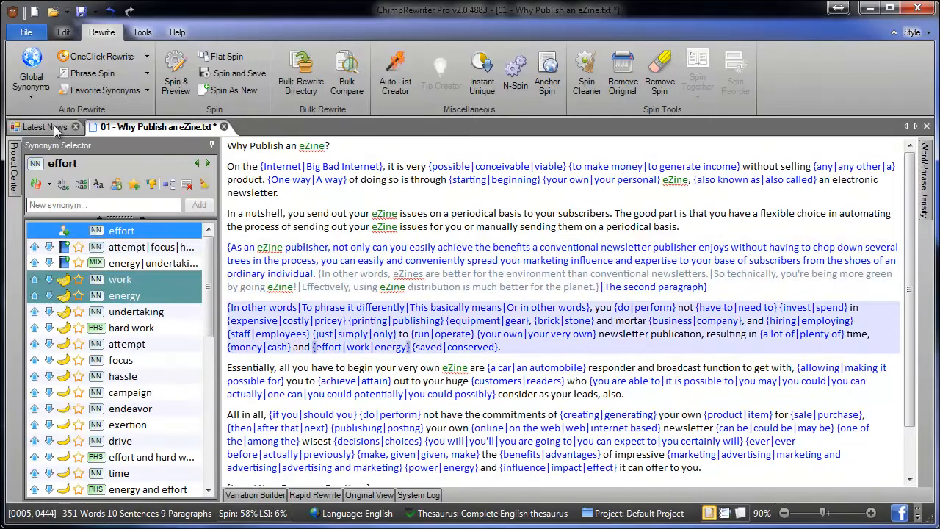
left_click(56, 129)
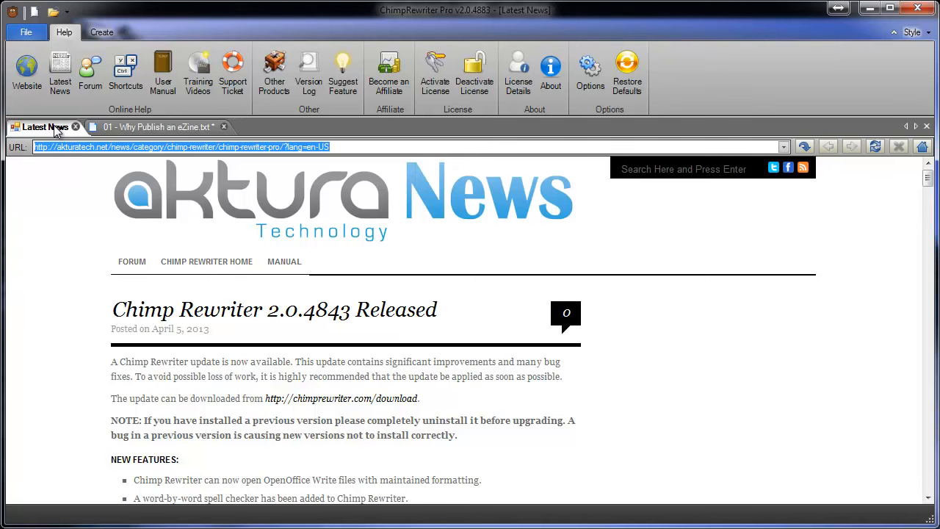
left_click(127, 126)
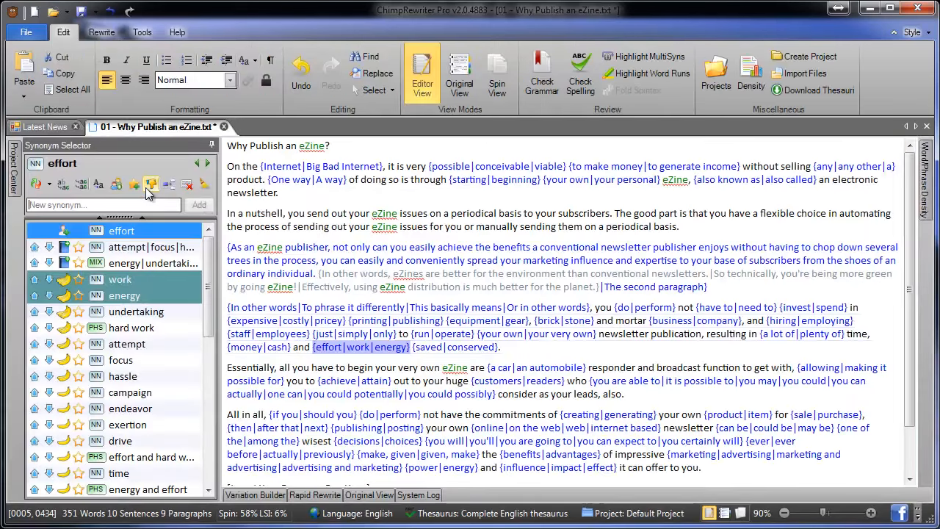